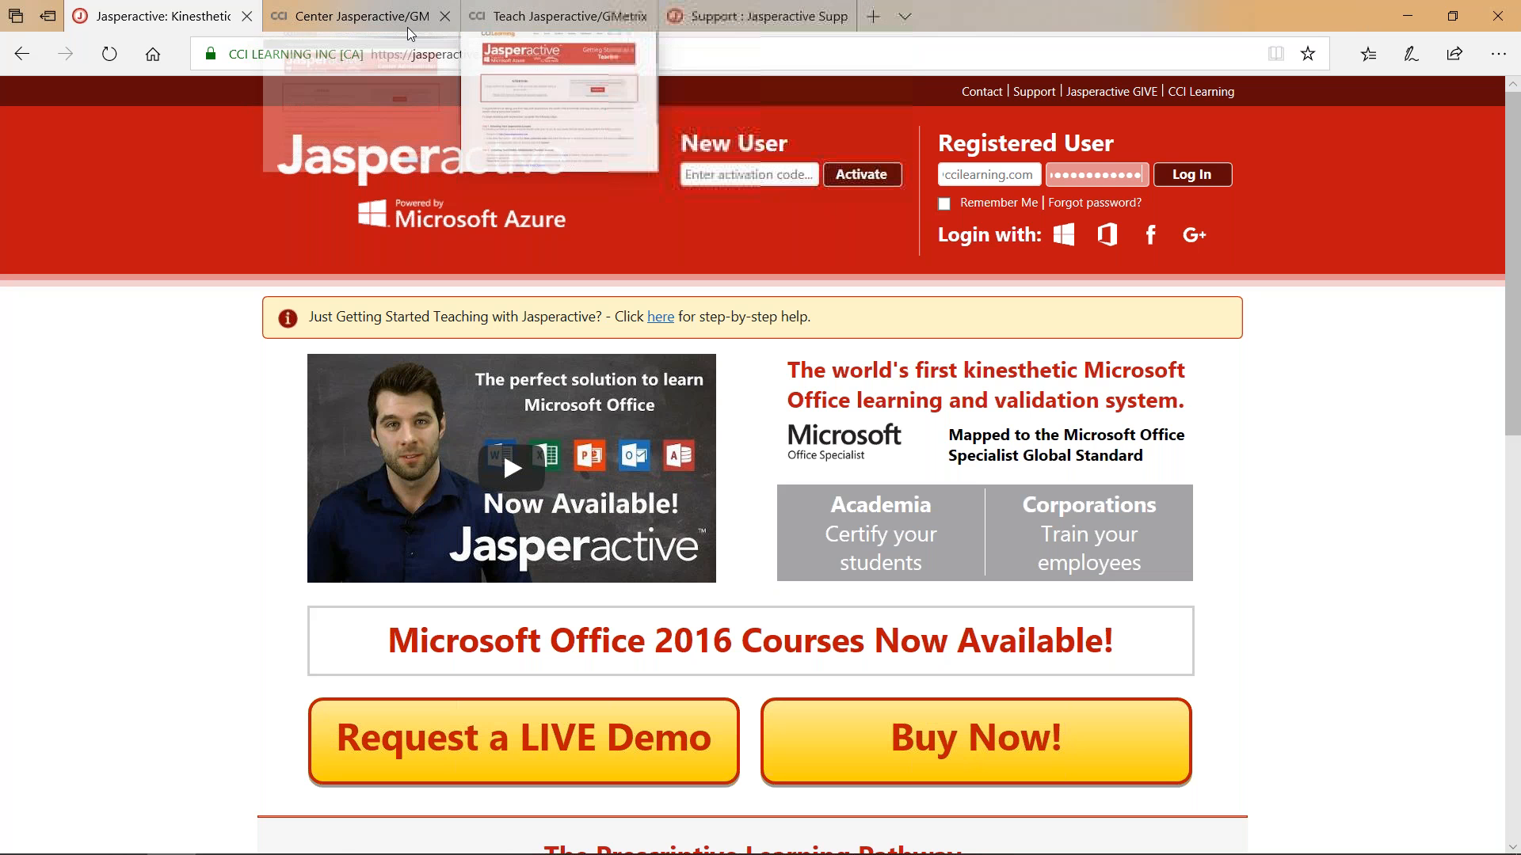
# Switch to the Center Jasperactive/GMetrix Go tab, pen-mark its heading and URL, then erase the ink.
pyautogui.moveTo(387, 15)
pyautogui.click(388, 15)
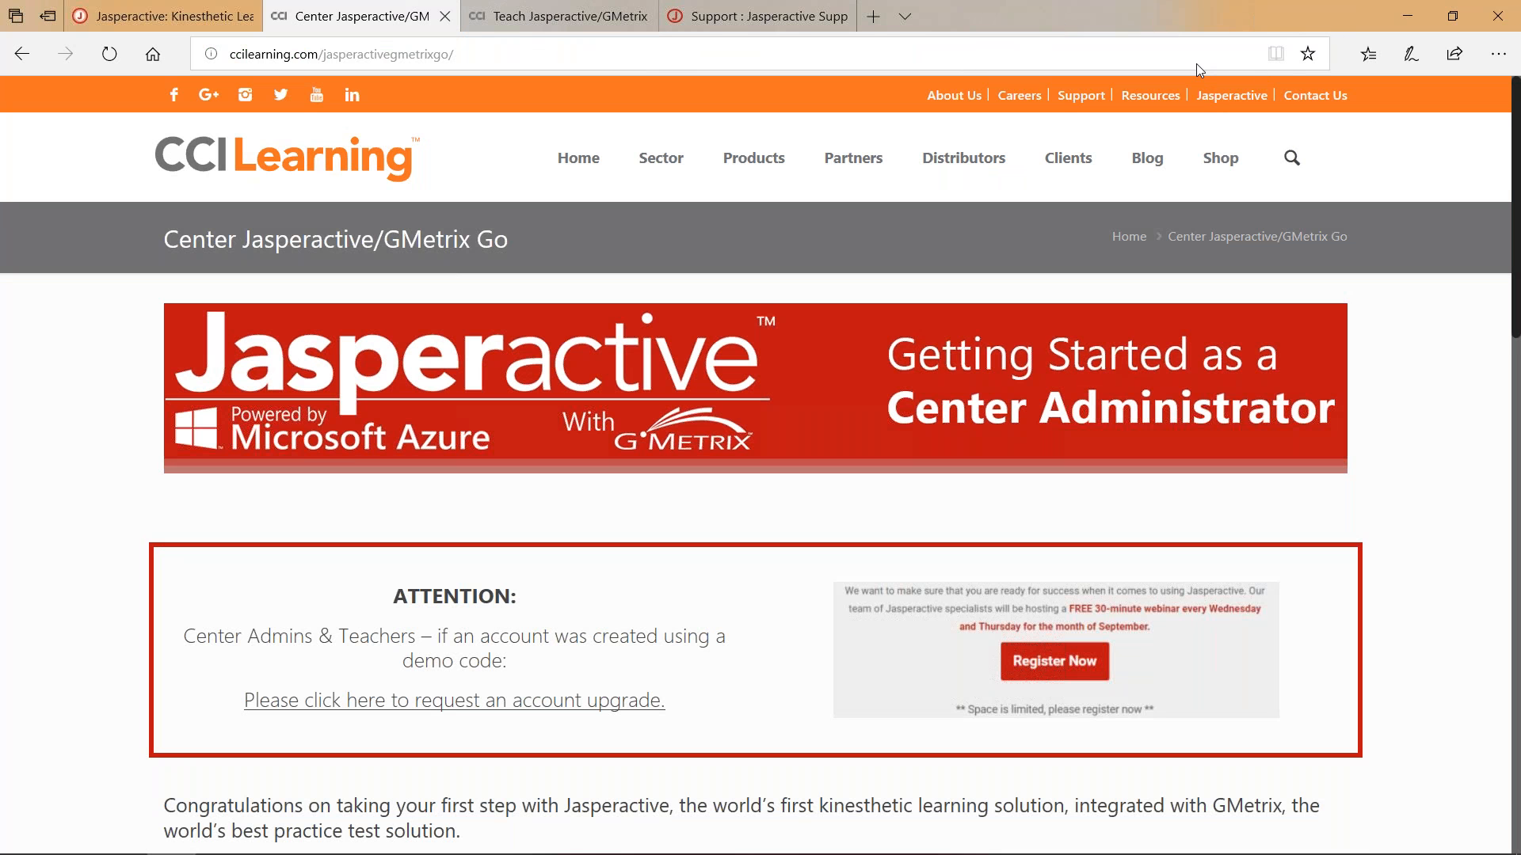
pyautogui.moveTo(871, 313)
pyautogui.mouseDown()
pyautogui.moveTo(1366, 311)
pyautogui.moveTo(1307, 468)
pyautogui.moveTo(840, 458)
pyautogui.moveTo(868, 301)
pyautogui.moveTo(896, 313)
pyautogui.mouseUp()
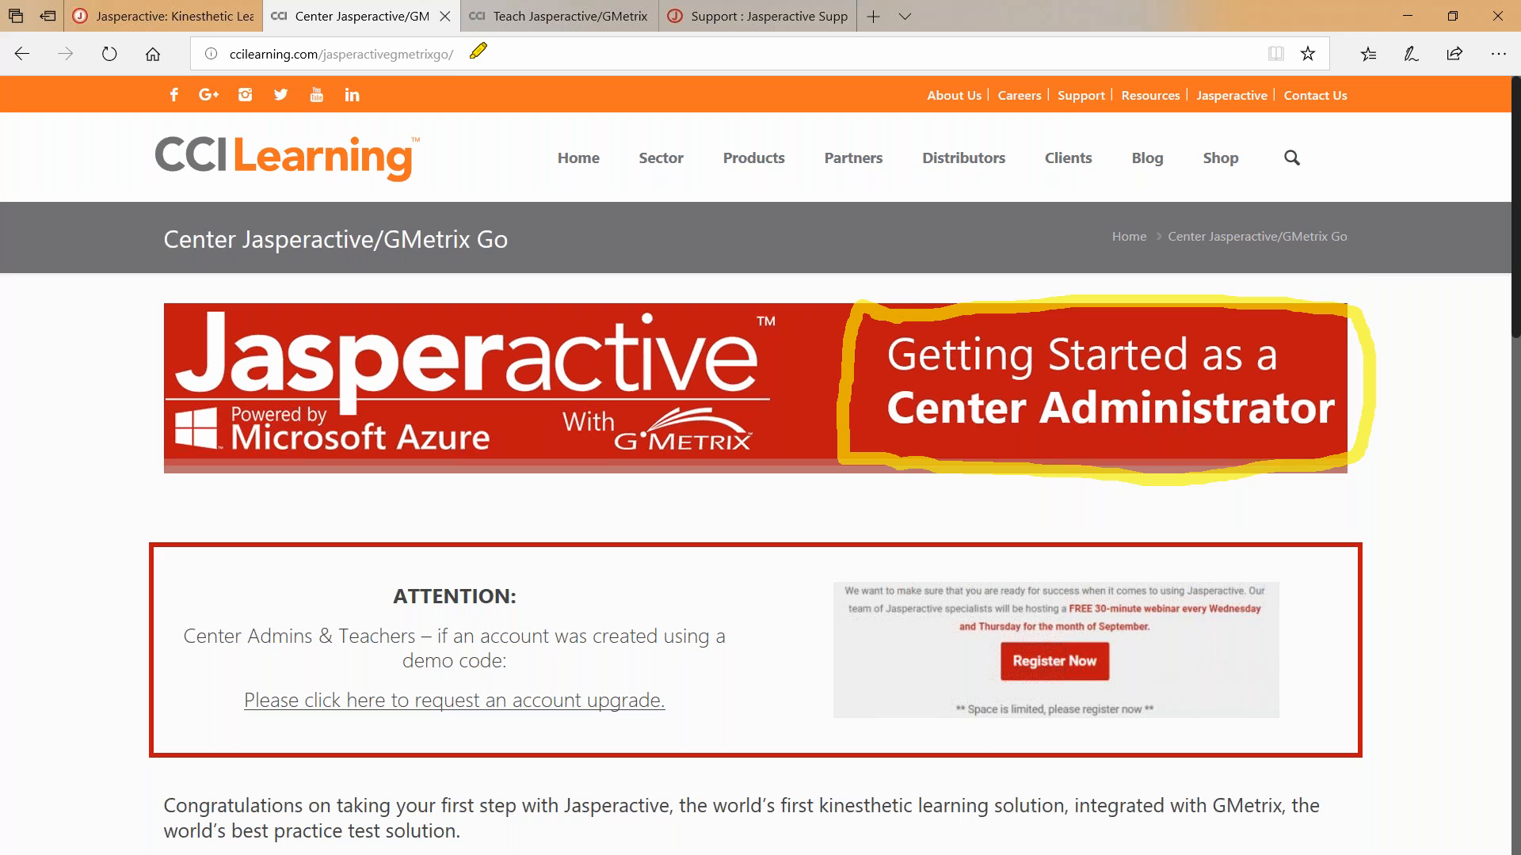
pyautogui.moveTo(465, 54); pyautogui.dragTo(231, 54)
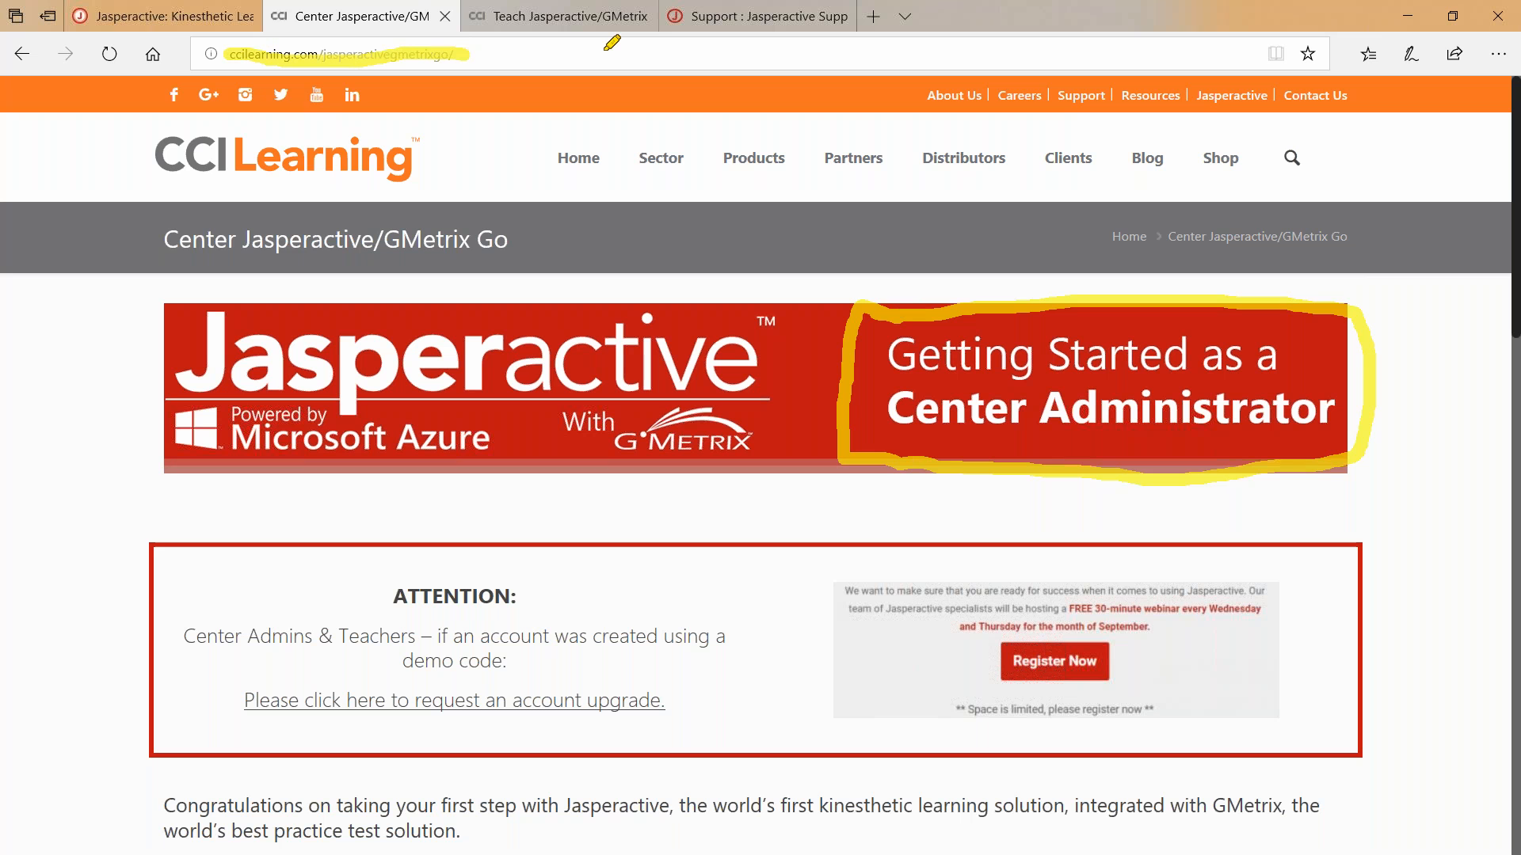
pyautogui.click(1278, 65)
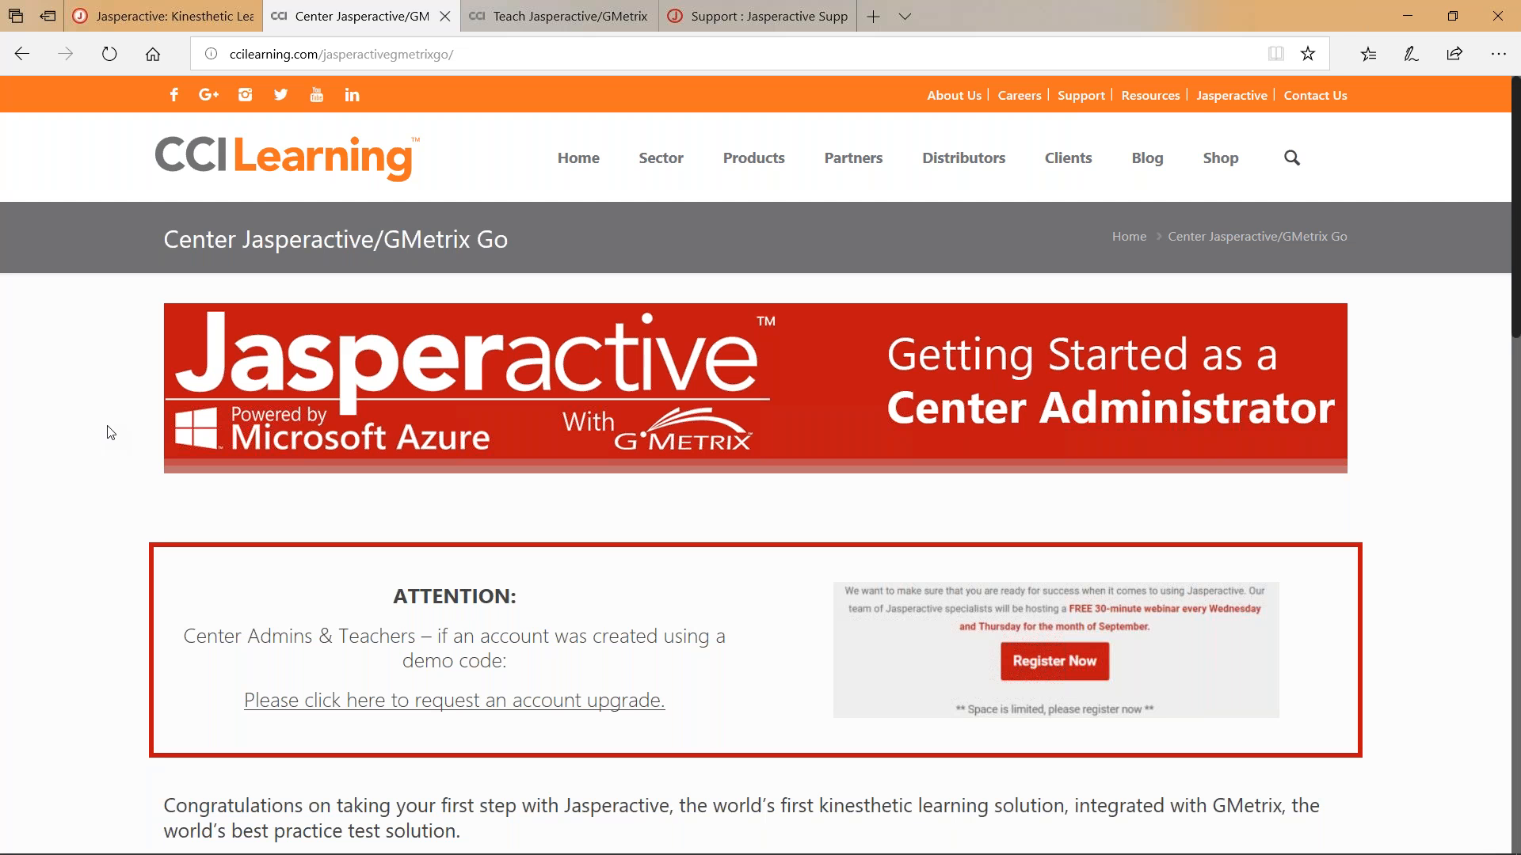
pyautogui.scroll(-8, 68, 473)
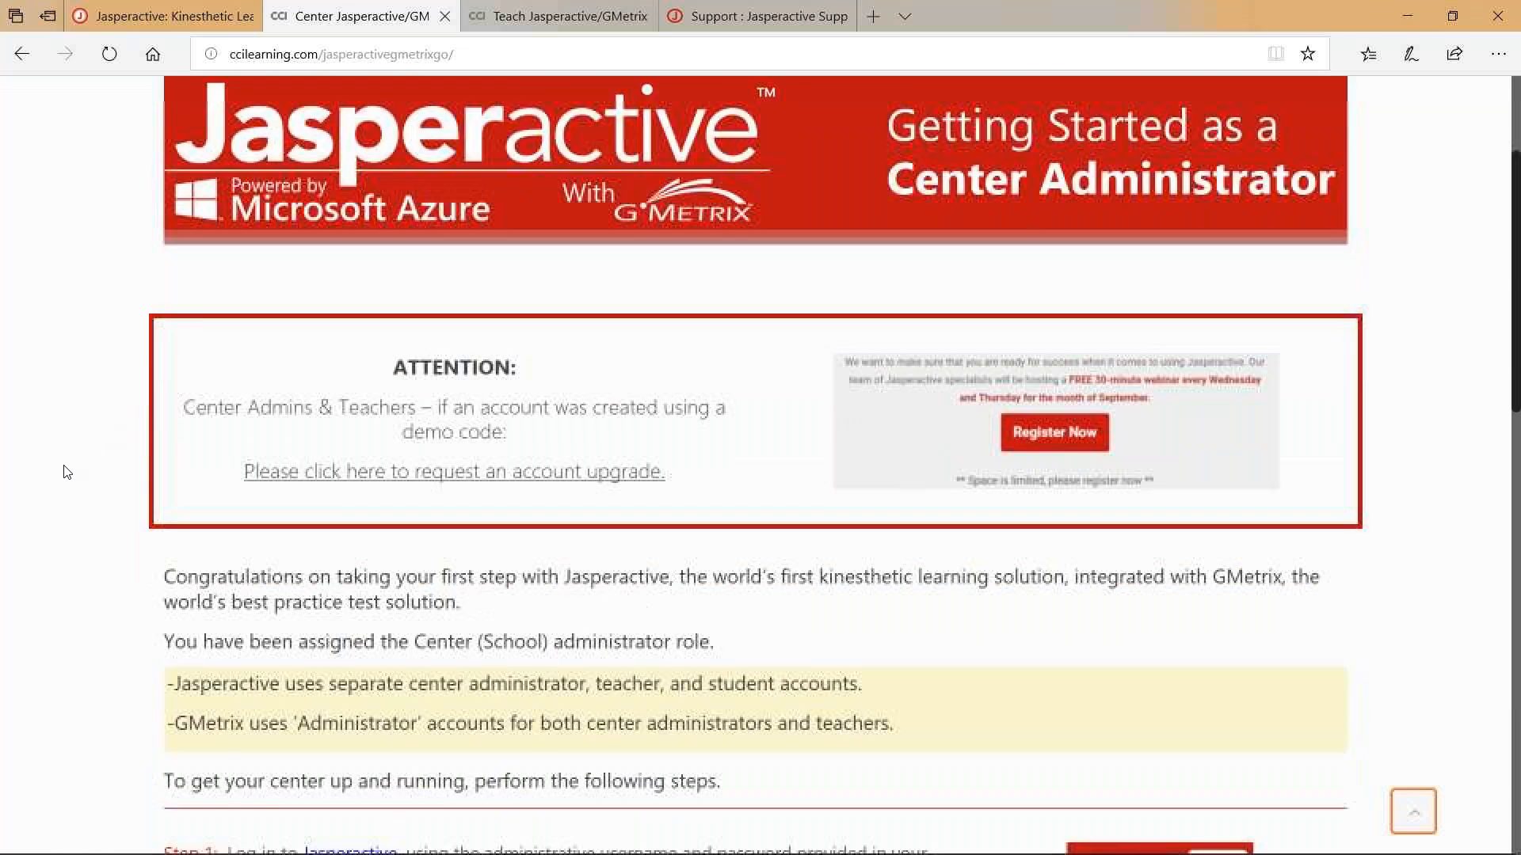
pyautogui.scroll(-3, 67, 473)
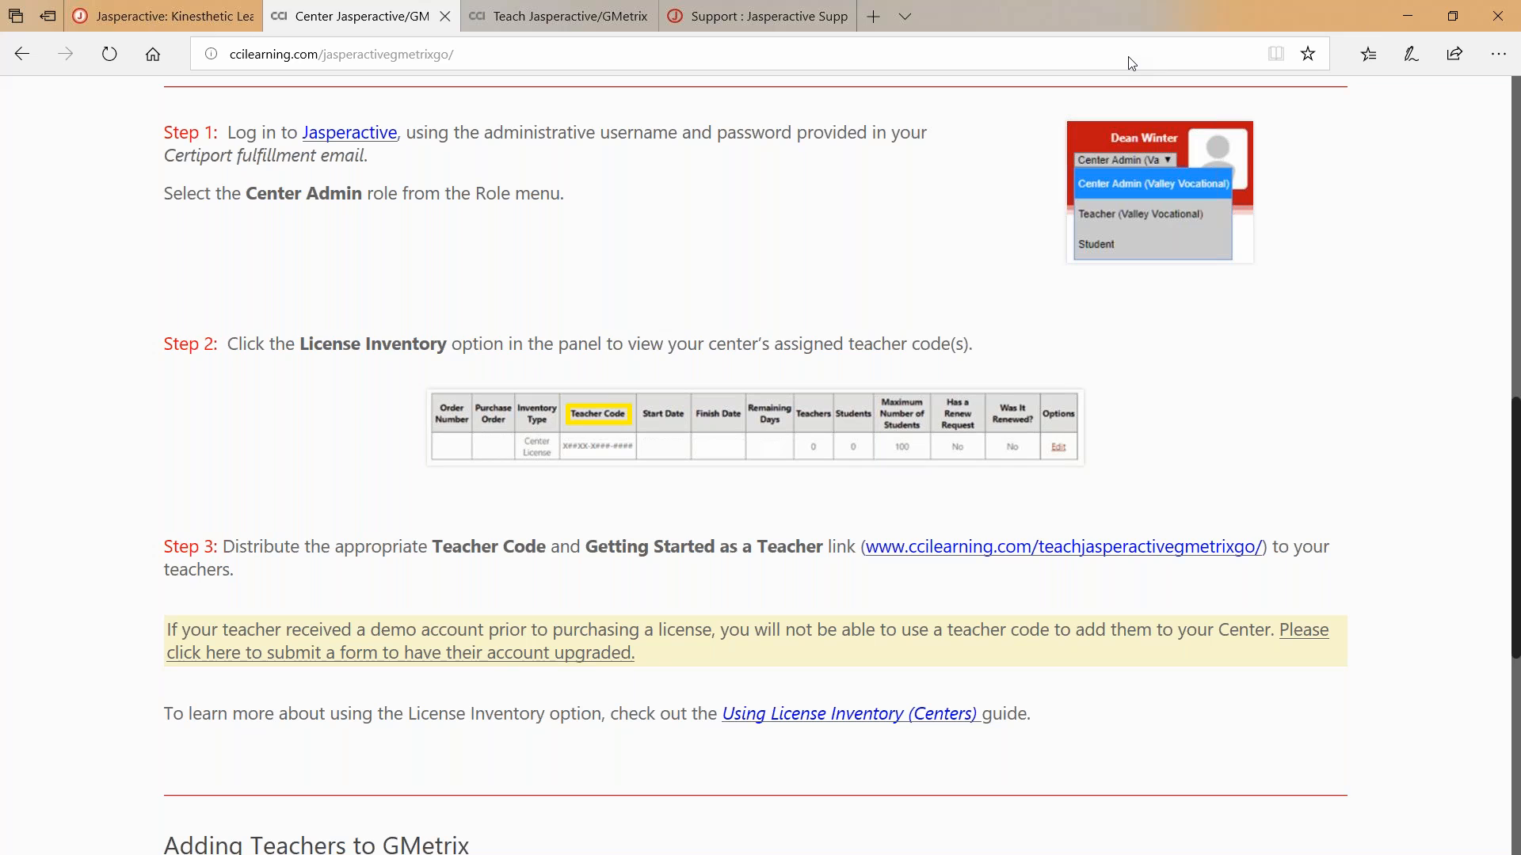
pyautogui.scroll(-7, 105, 398)
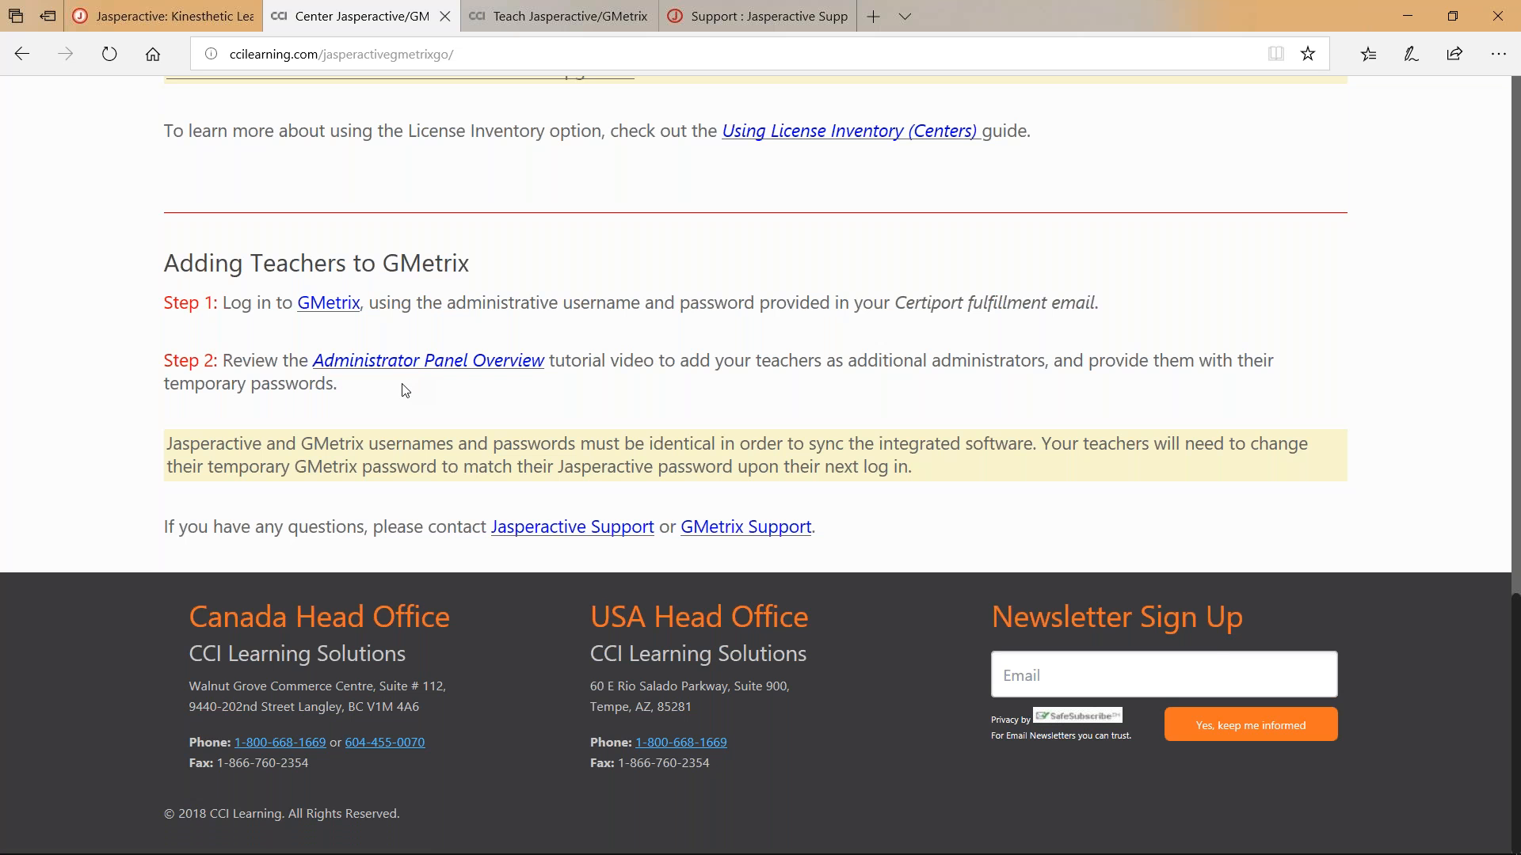
pyautogui.scroll(15, 66, 358)
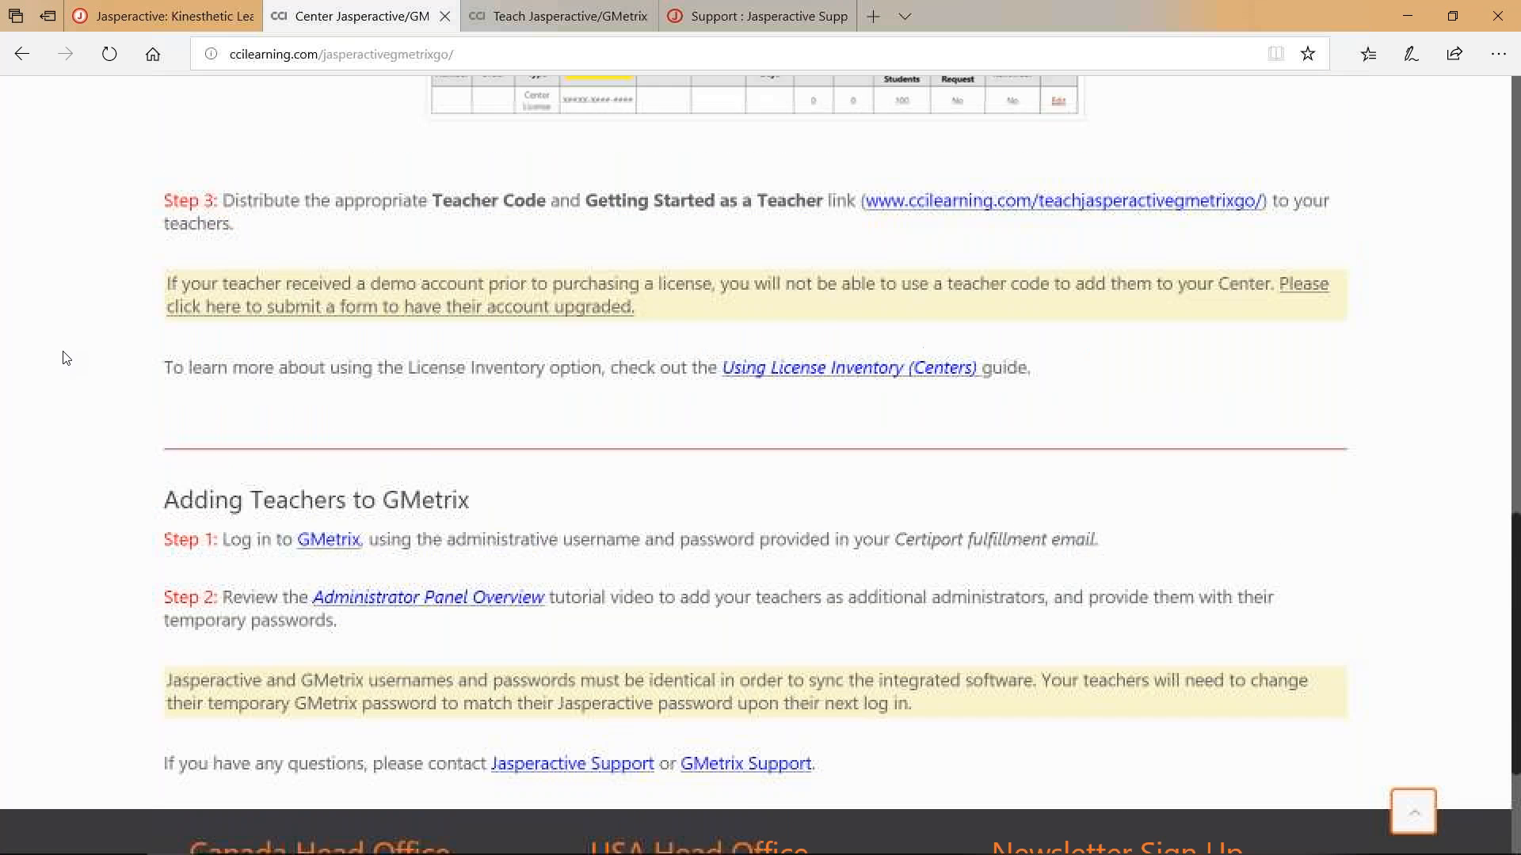
pyautogui.scroll(2, 66, 358)
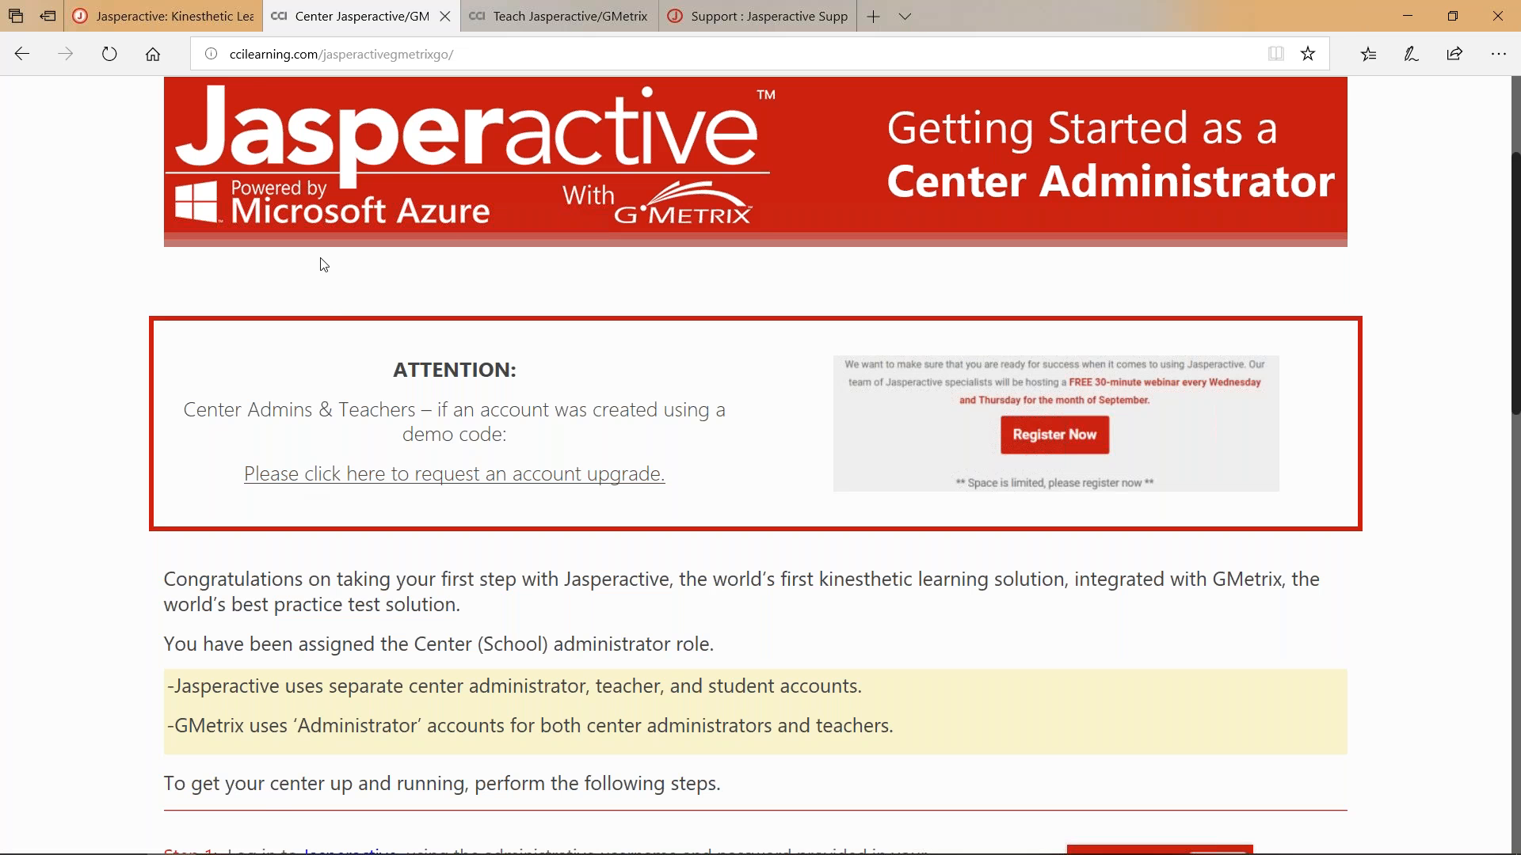
pyautogui.moveTo(183, 12)
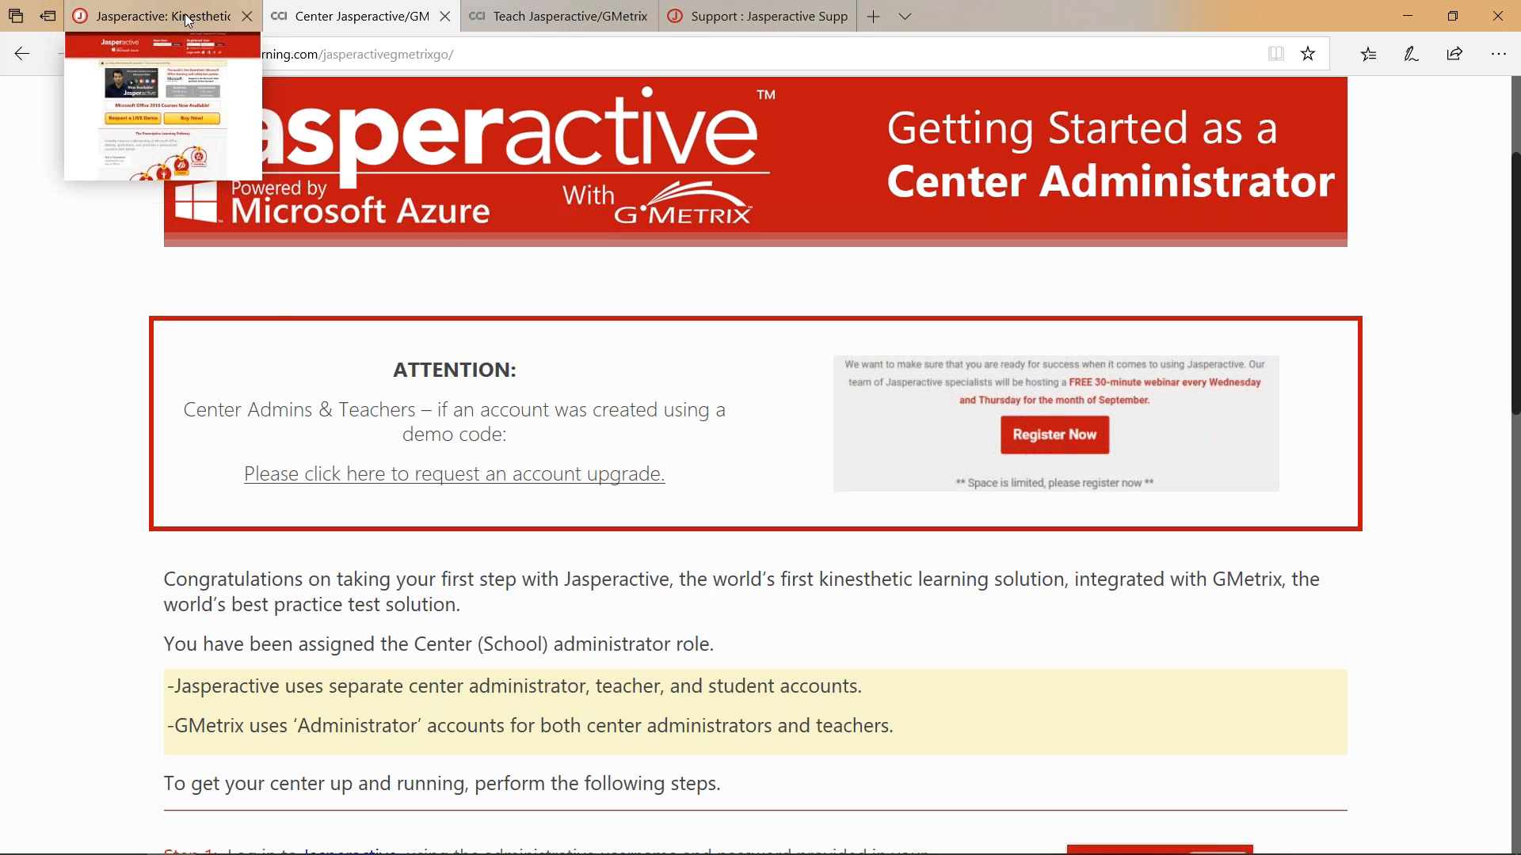
# Return to Jasperactive and log in with the saved credentials to reach the Centers Panel.
pyautogui.click(184, 12)
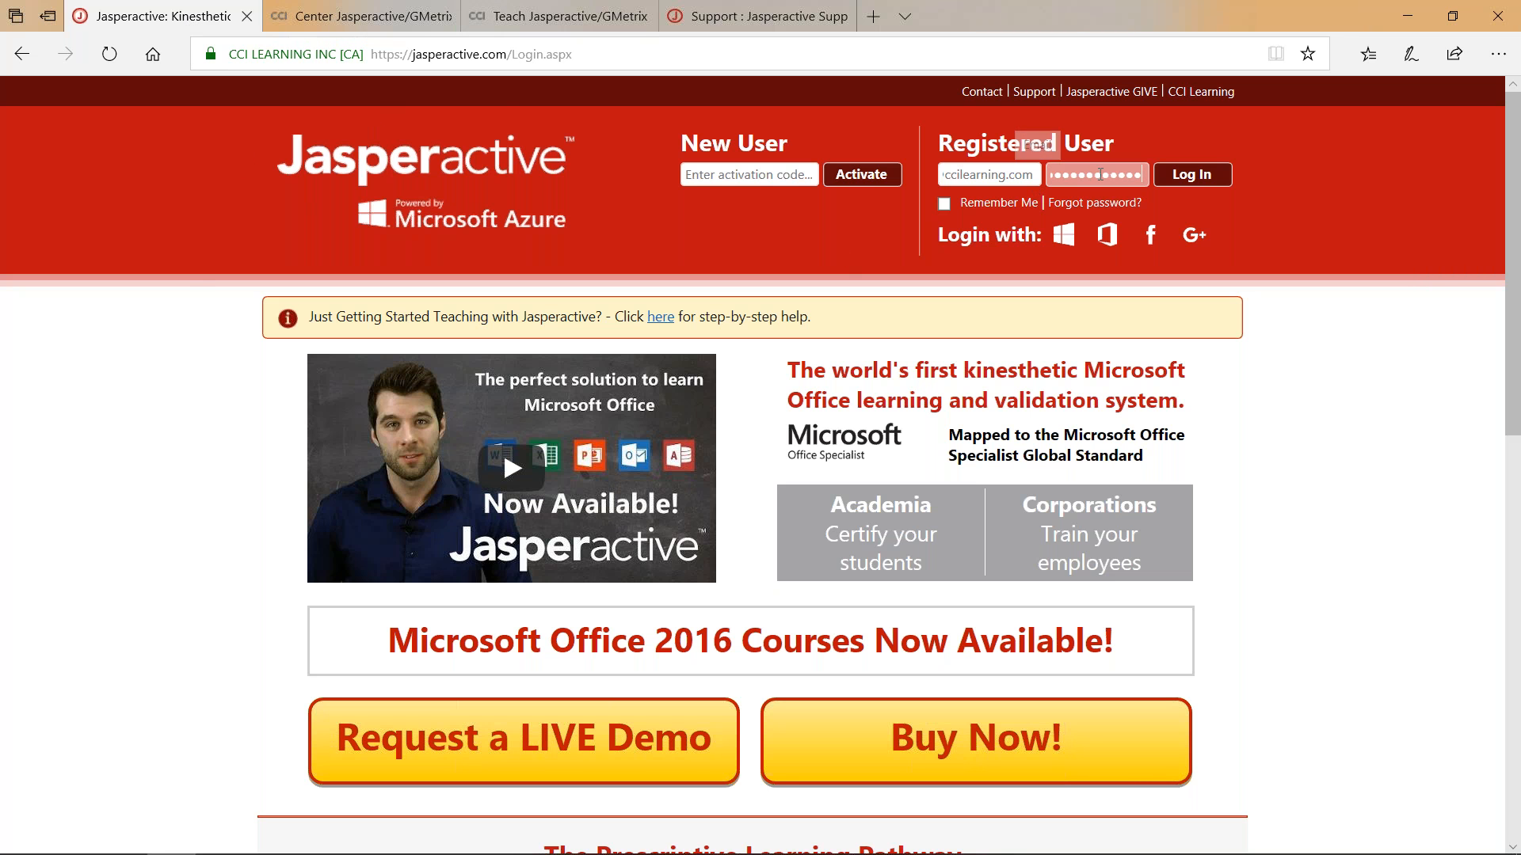
pyautogui.click(1208, 176)
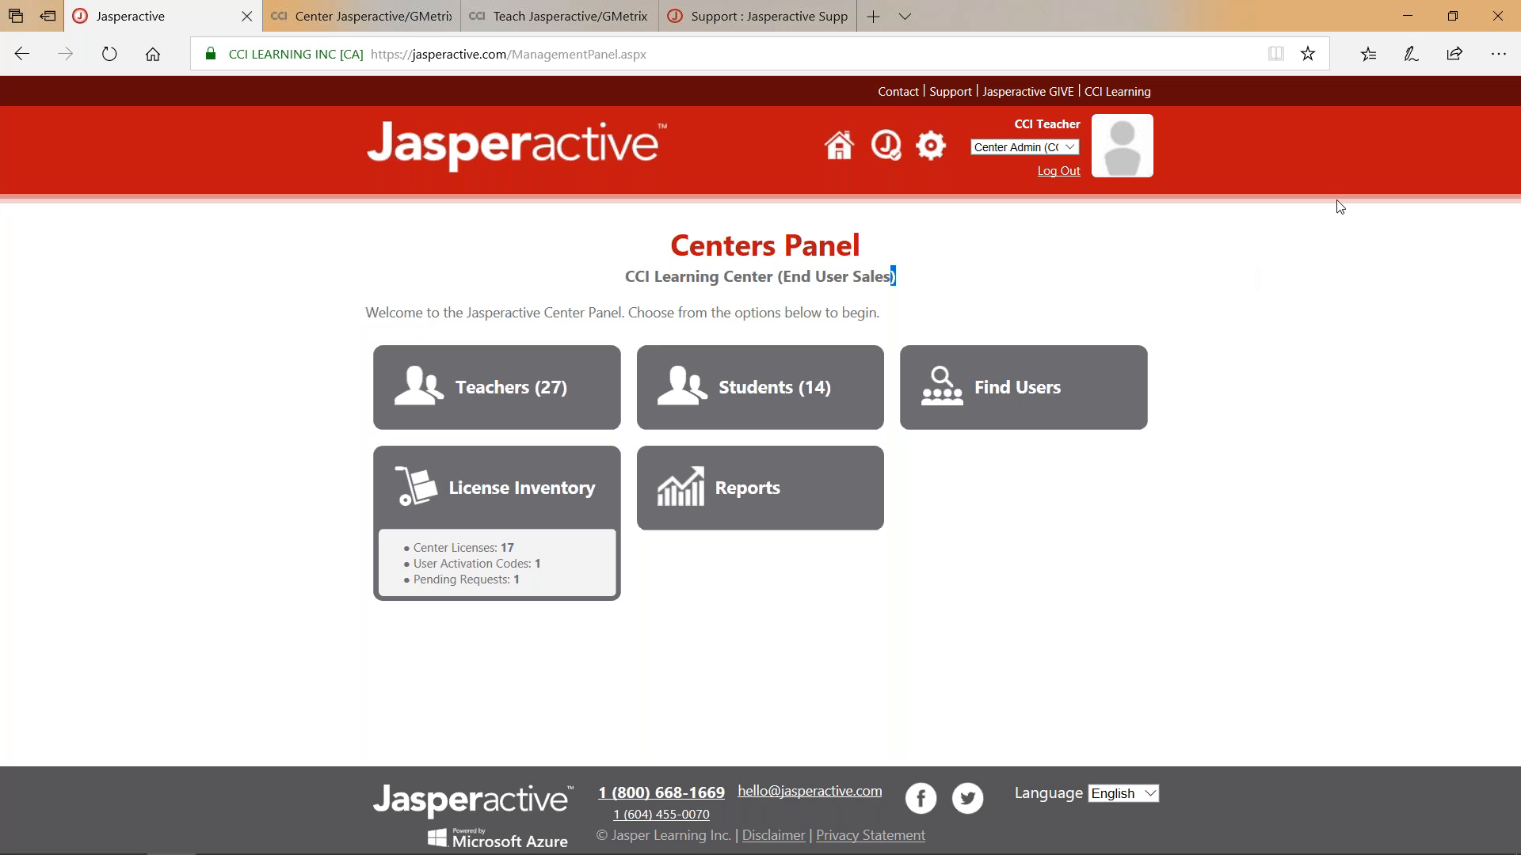
pyautogui.click(1122, 143)
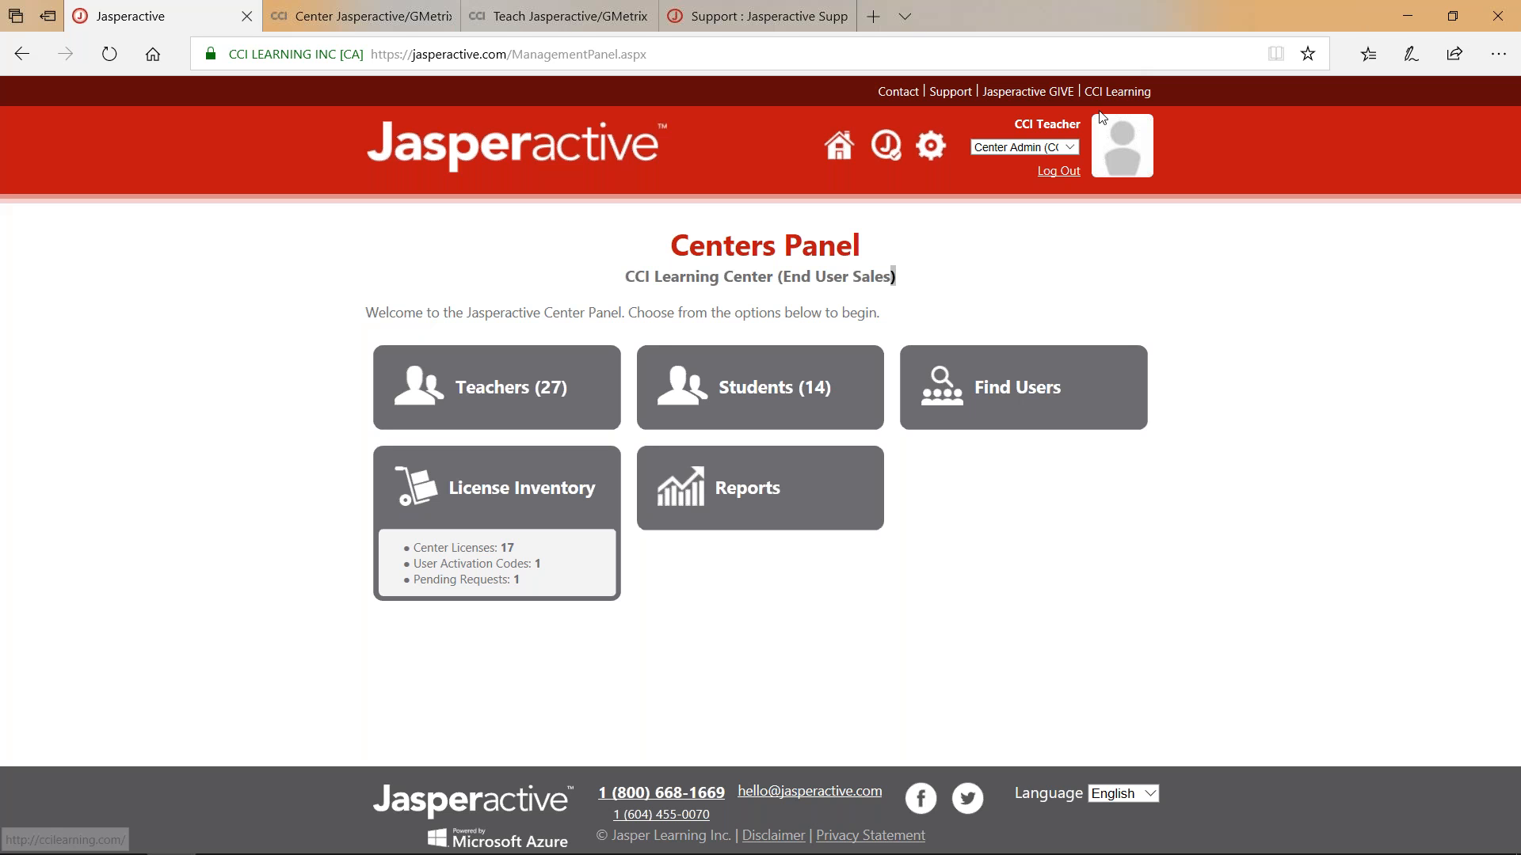
pyautogui.click(1064, 147)
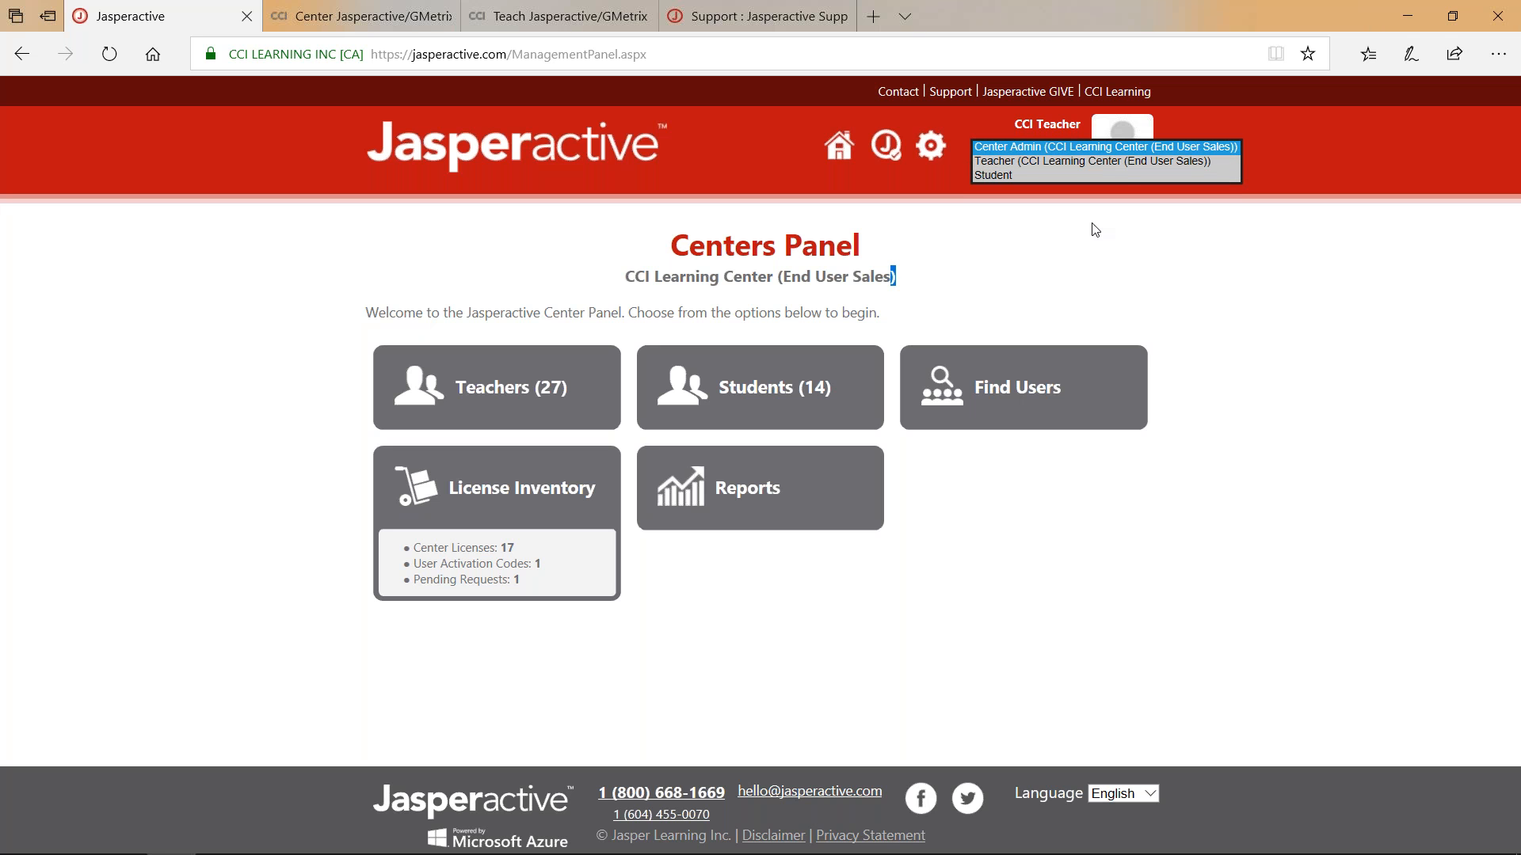
pyautogui.click(1024, 251)
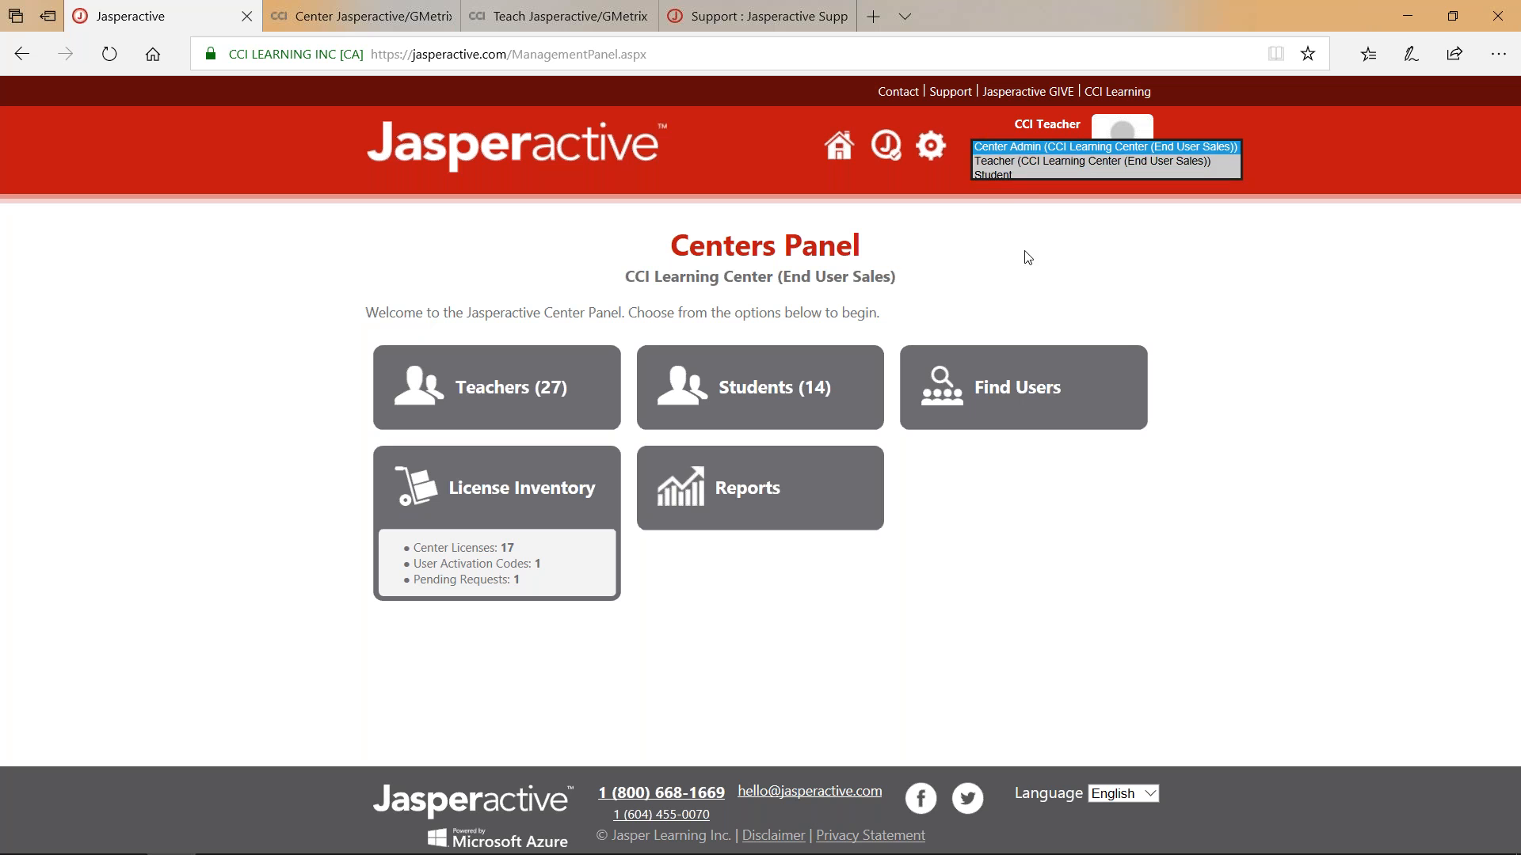
# In Find Users, search by the teacher's first and last name to list matching accounts.
pyautogui.click(1010, 391)
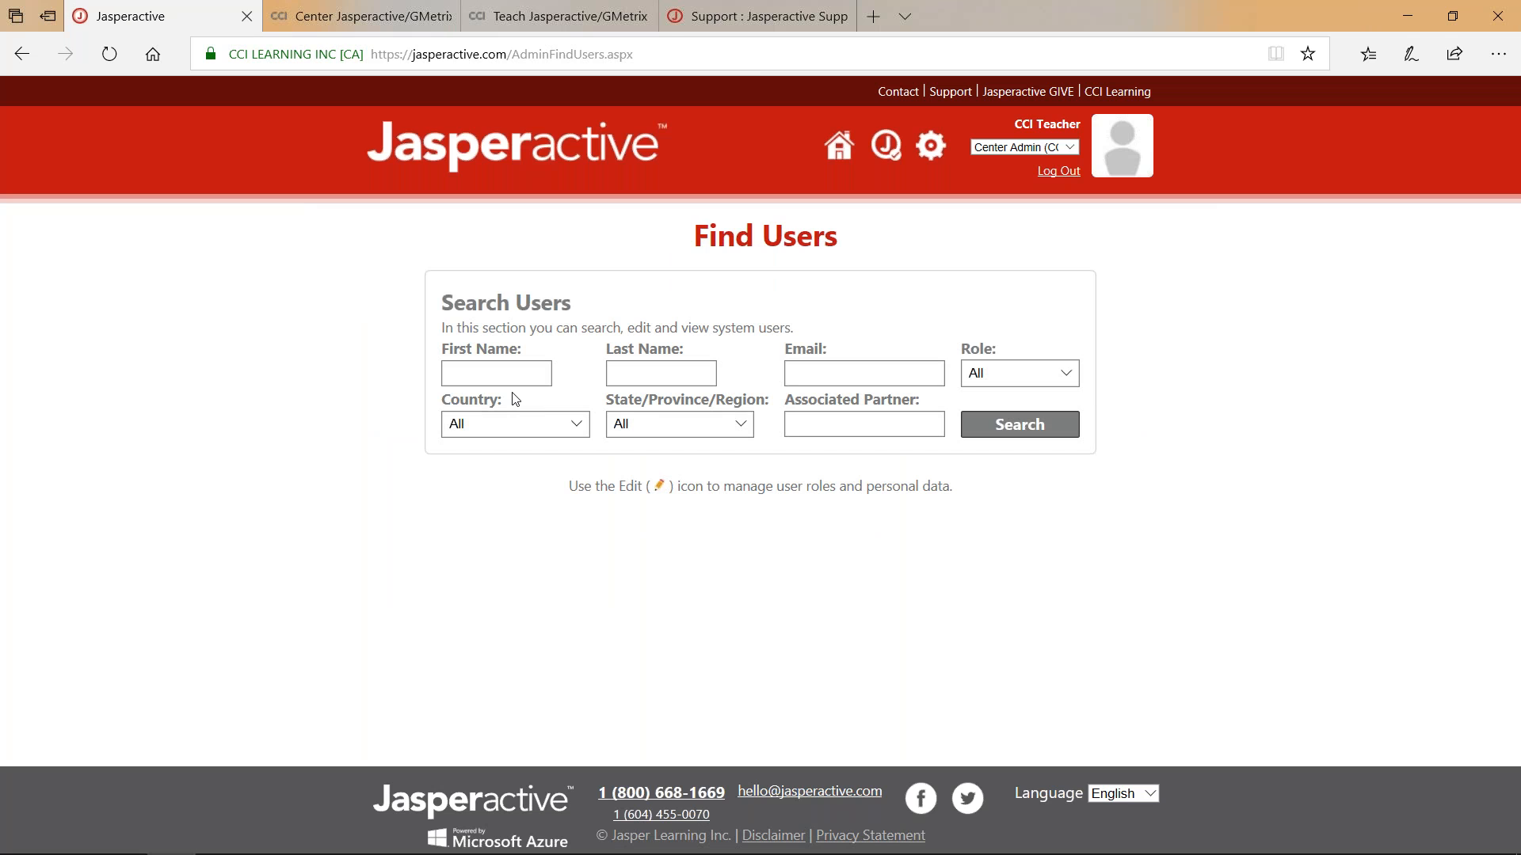
pyautogui.click(491, 364)
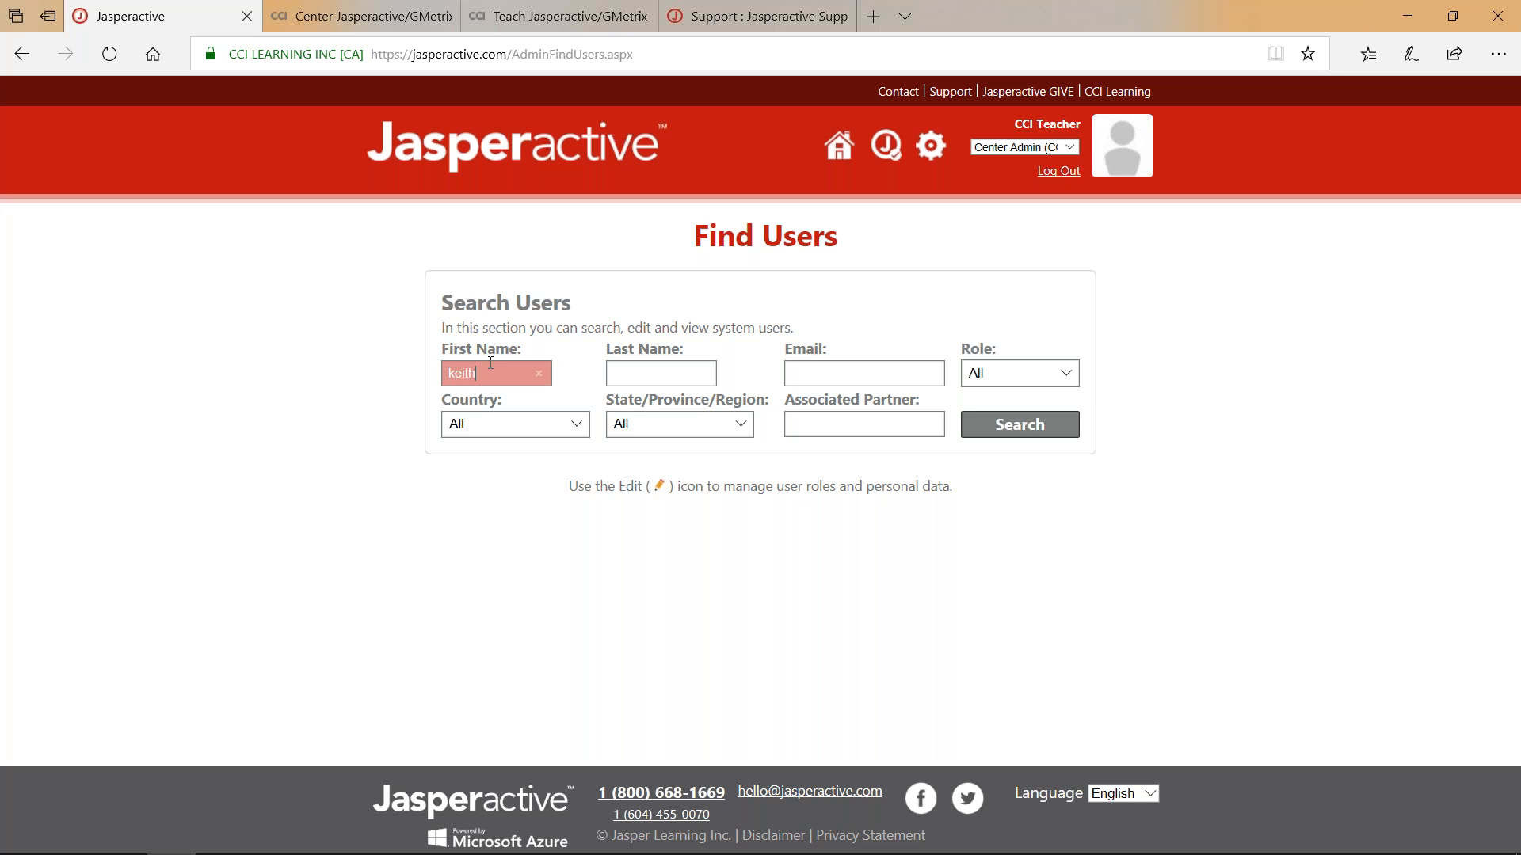
pyautogui.press('Tab')
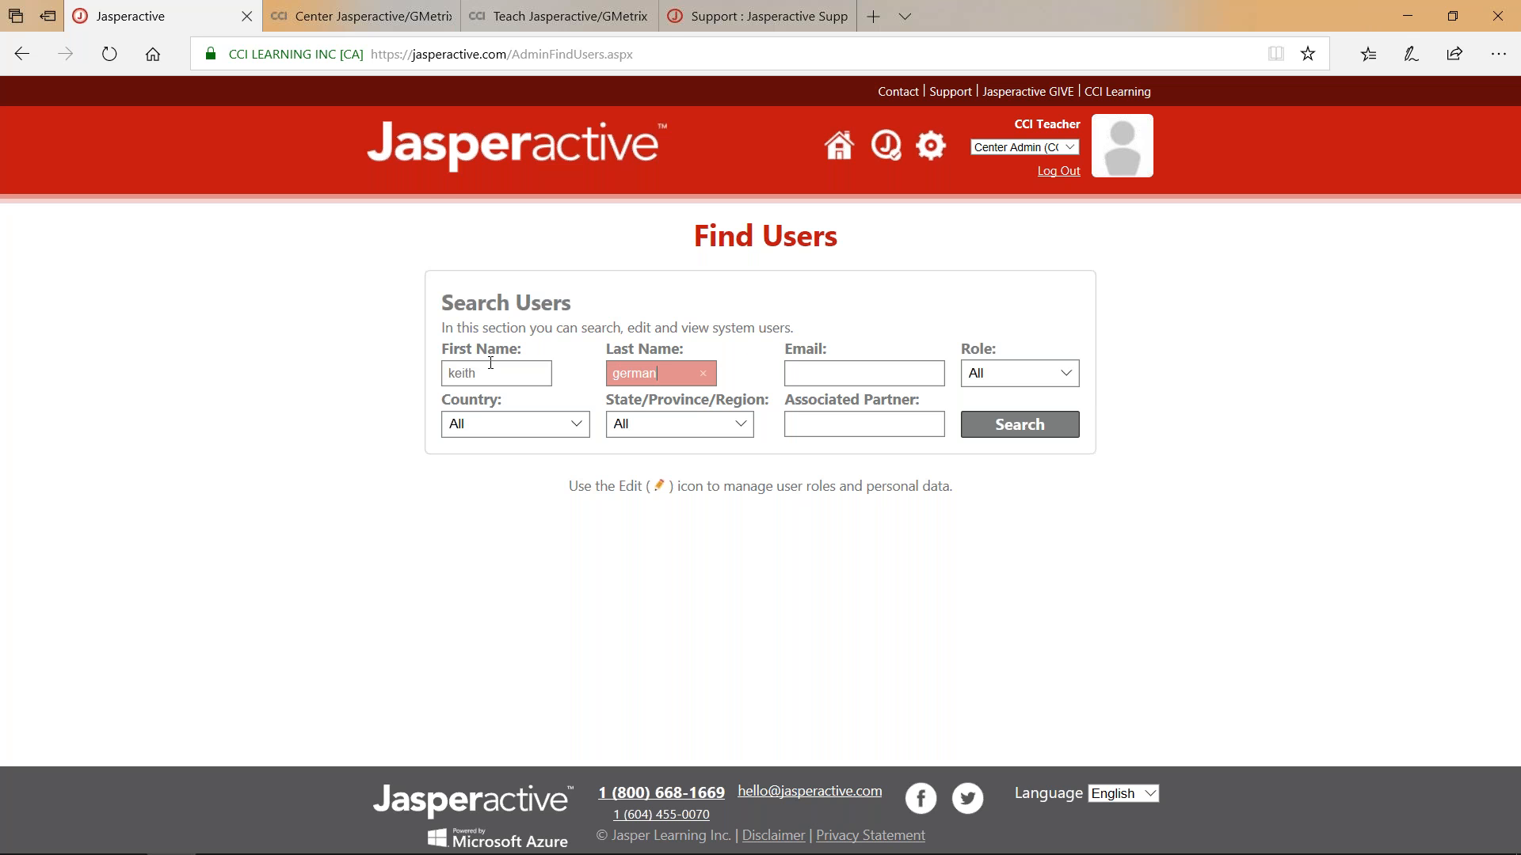
pyautogui.press('Return')
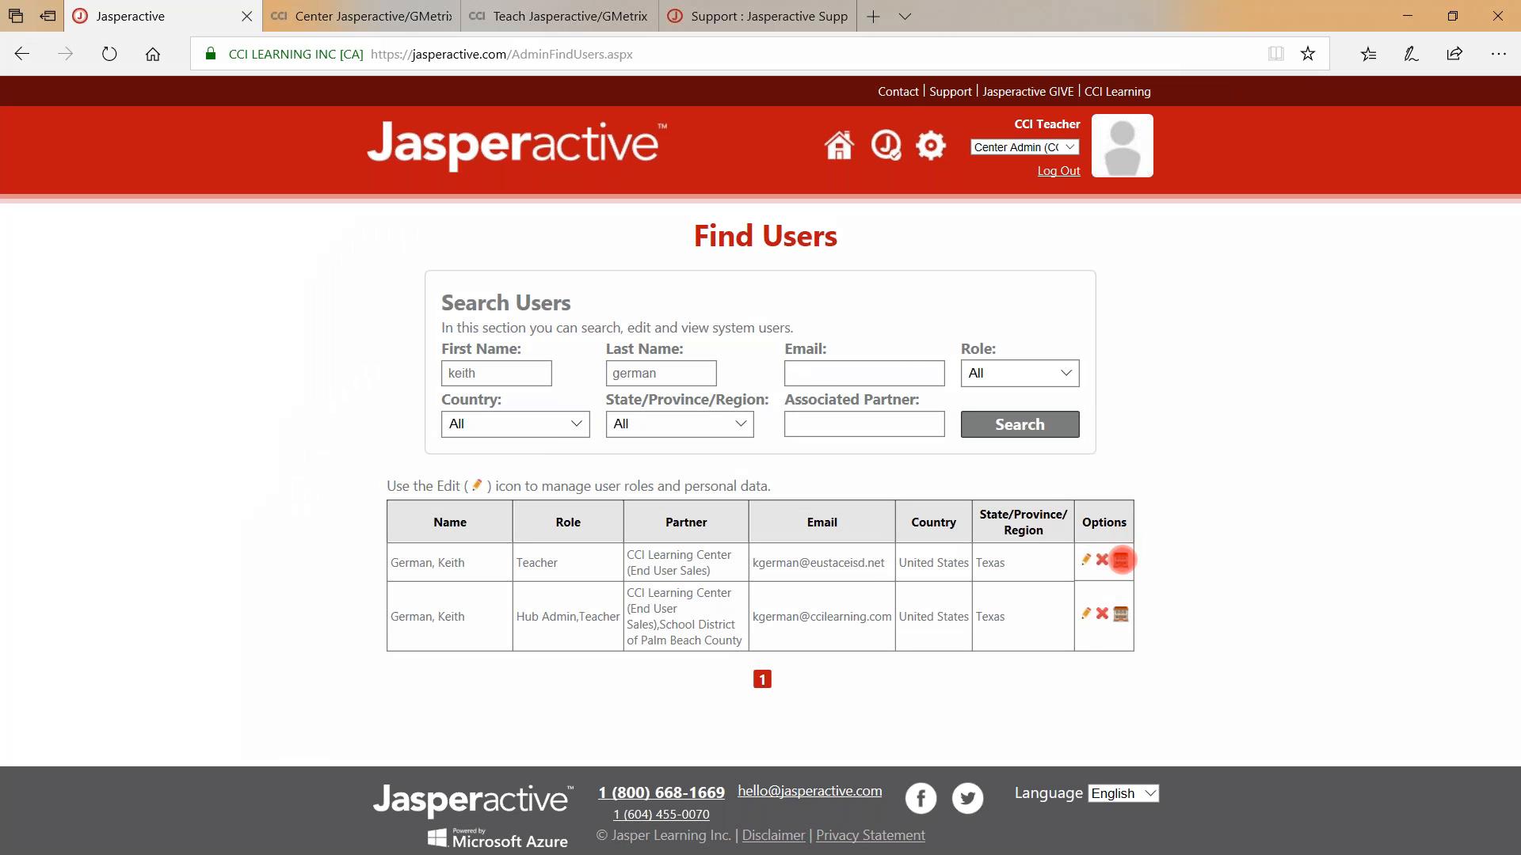
pyautogui.click(1121, 561)
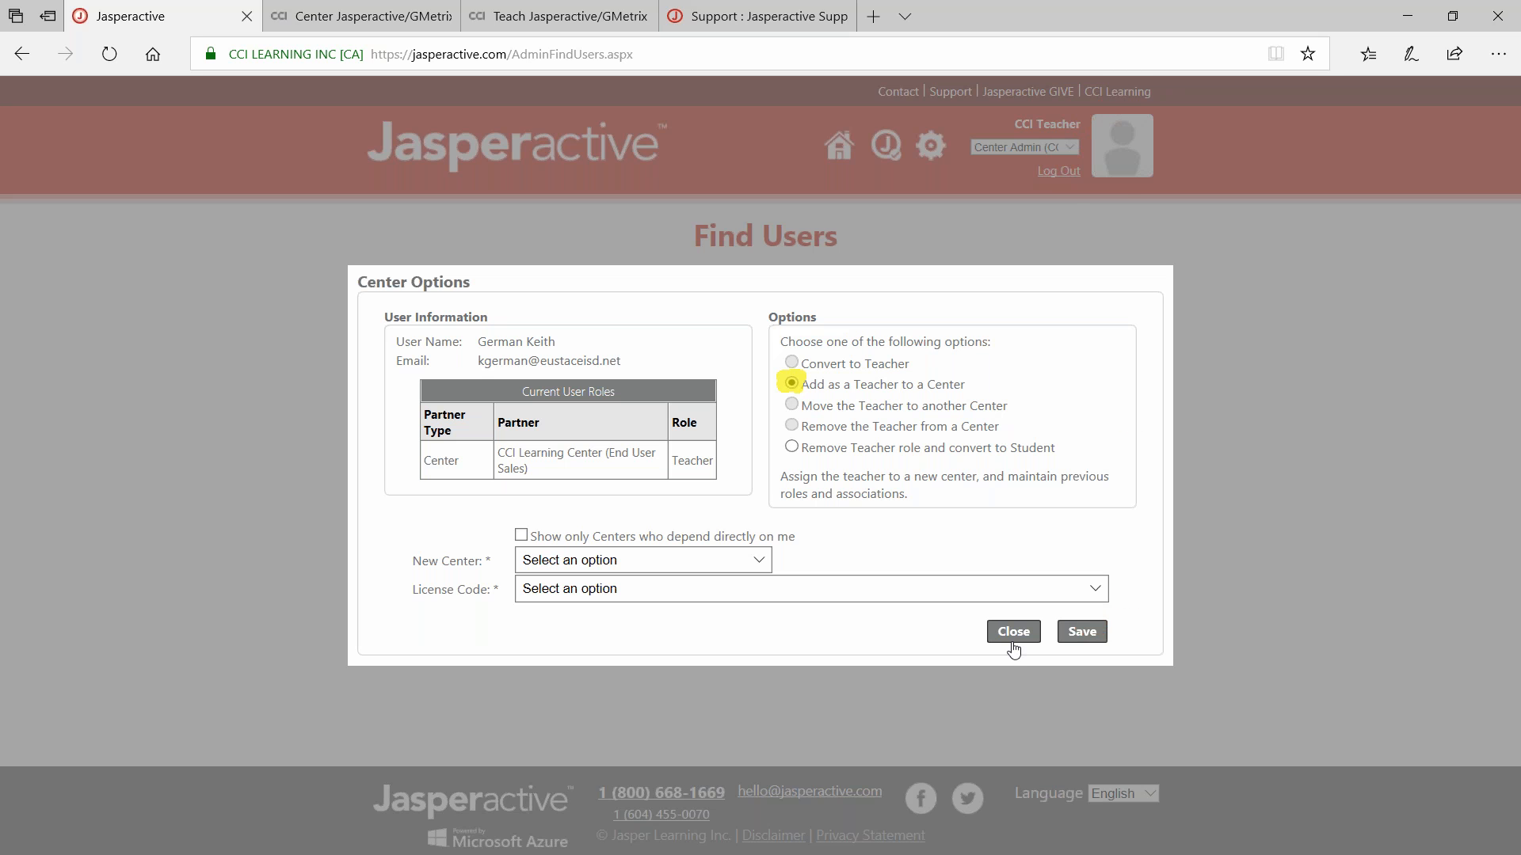
pyautogui.click(1013, 633)
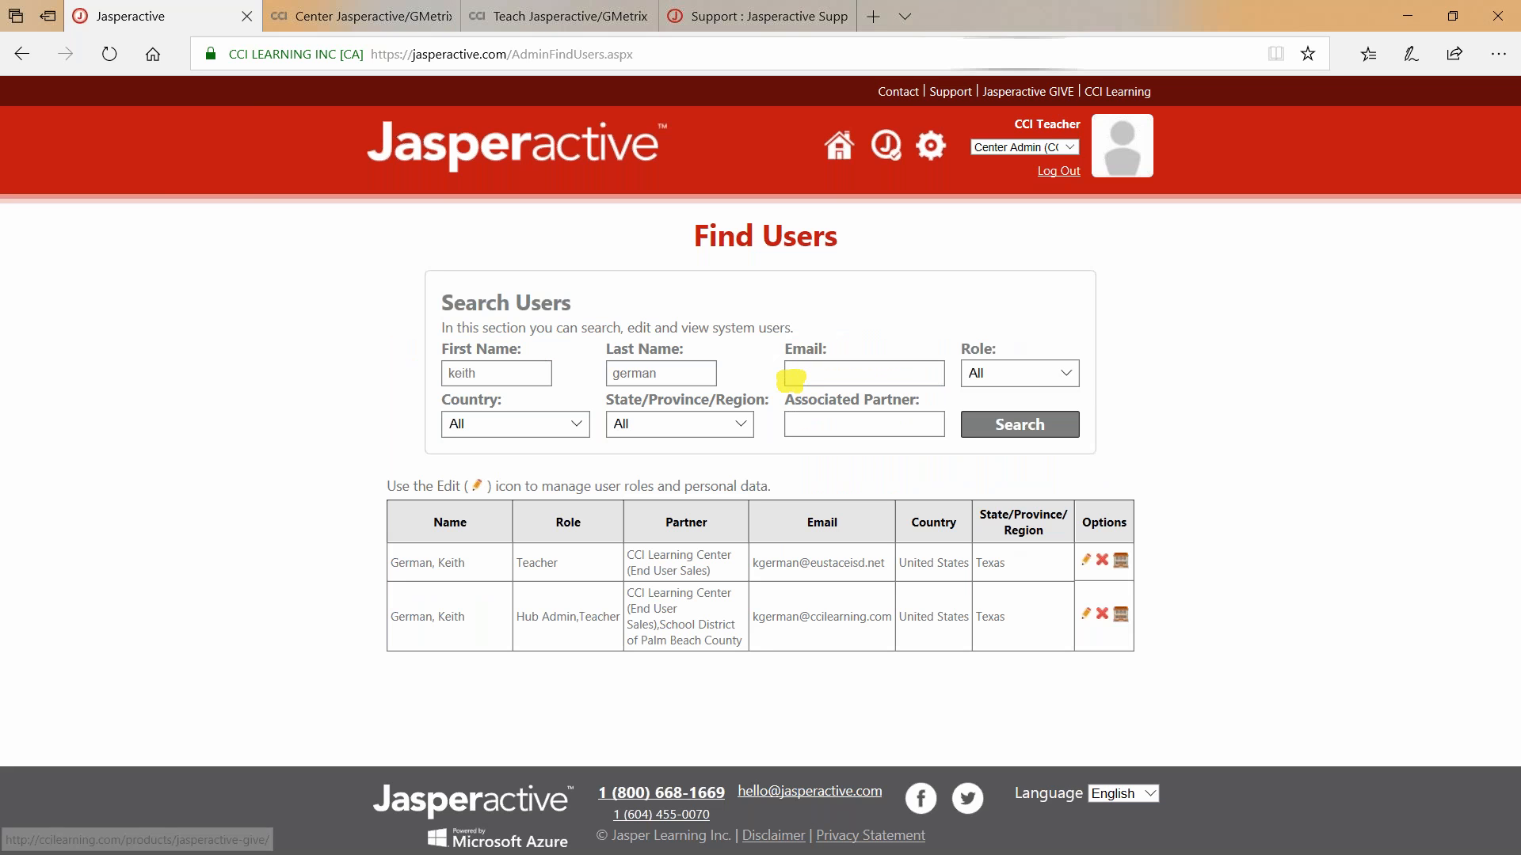
# Keep the Center Admin role, go home to the Centers Panel, then switch to the Teach Jasperactive/GMetrix tab.
pyautogui.click(1071, 148)
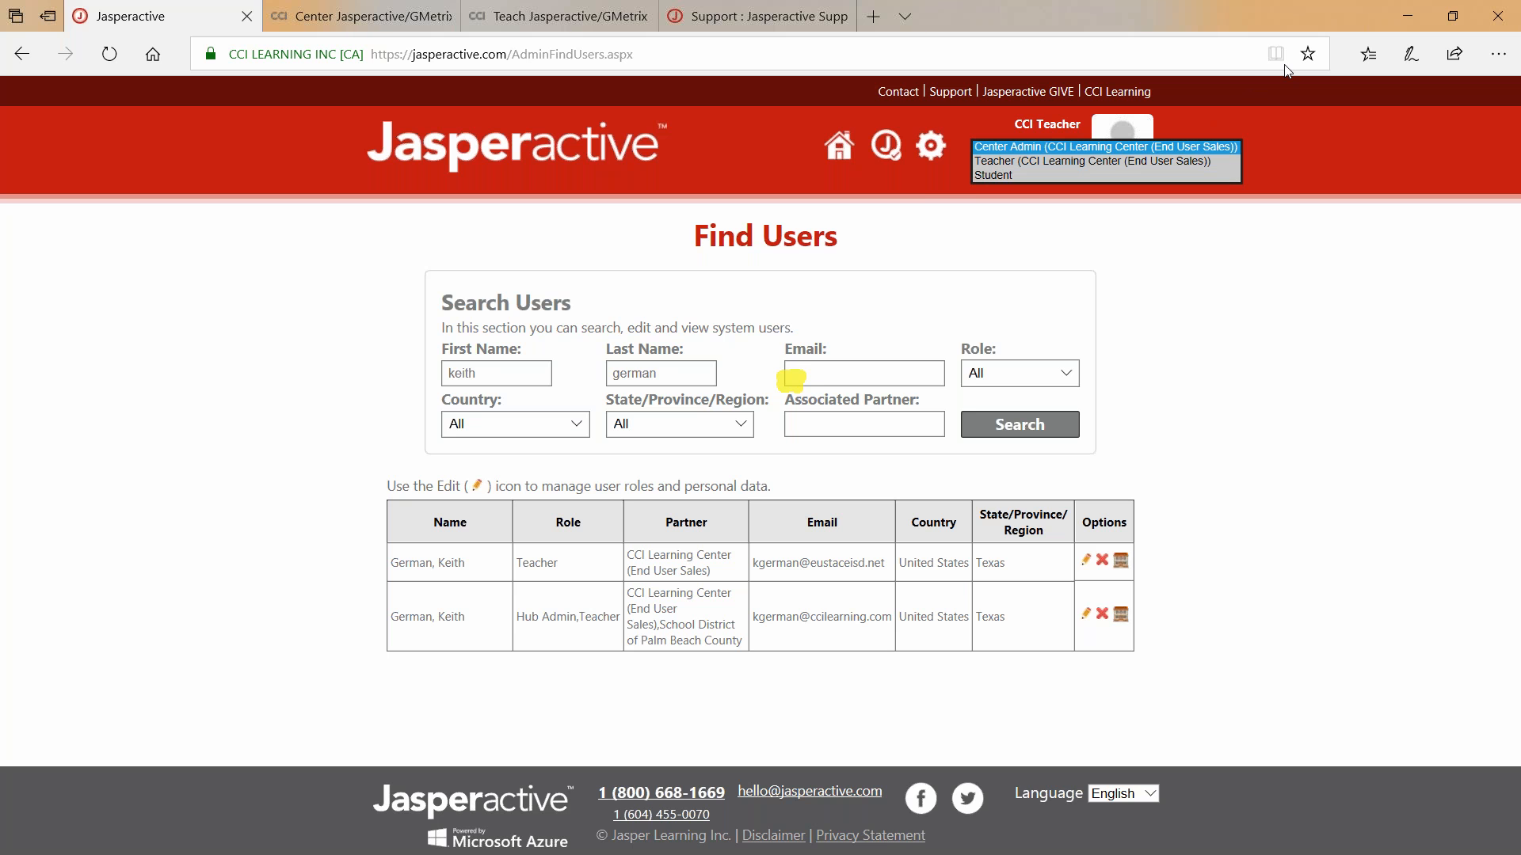
pyautogui.click(240, 154)
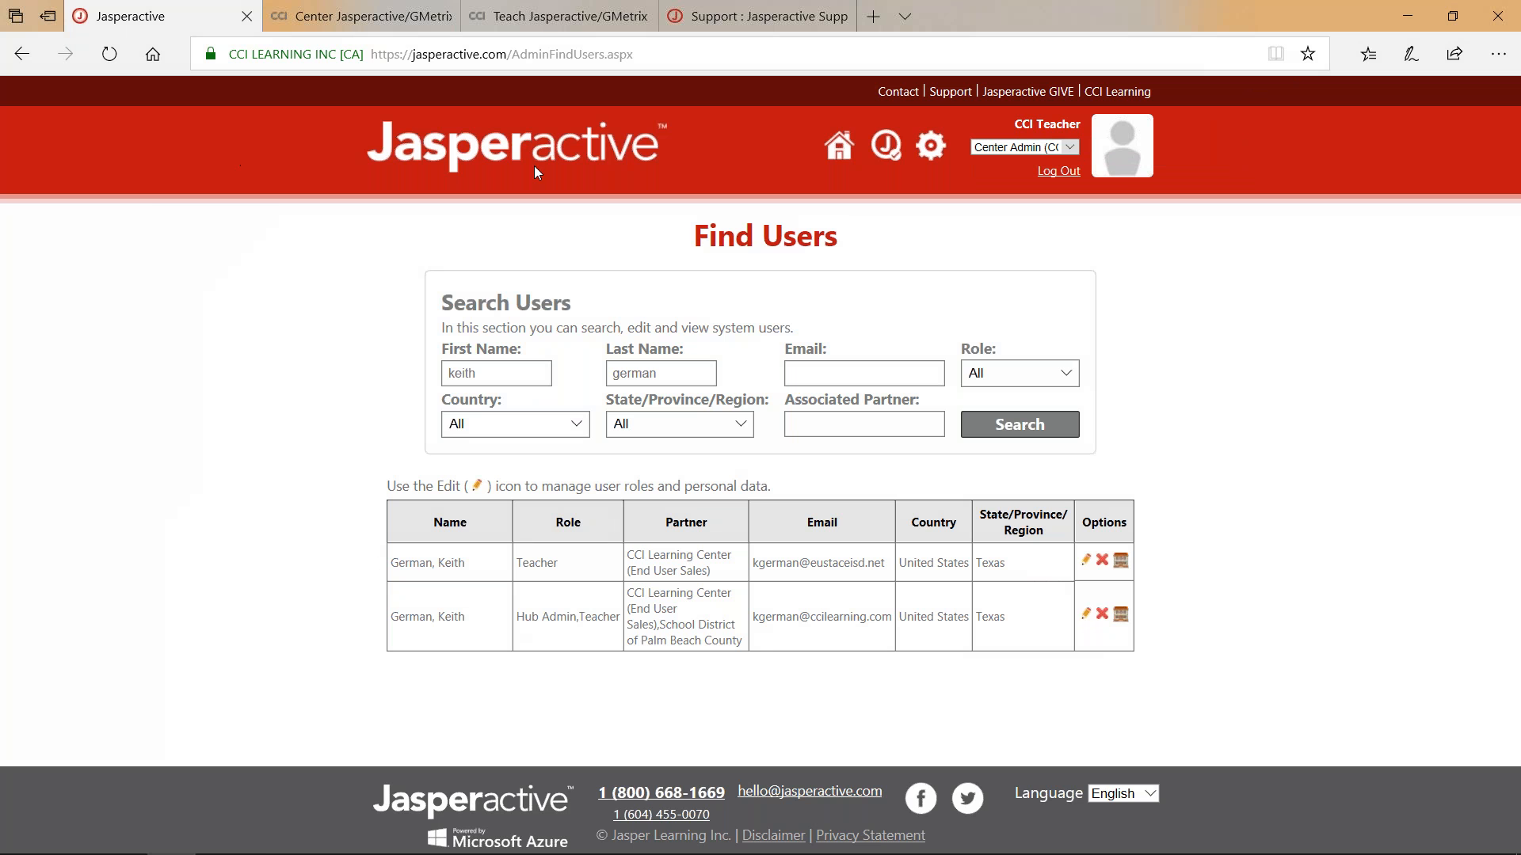
pyautogui.click(831, 145)
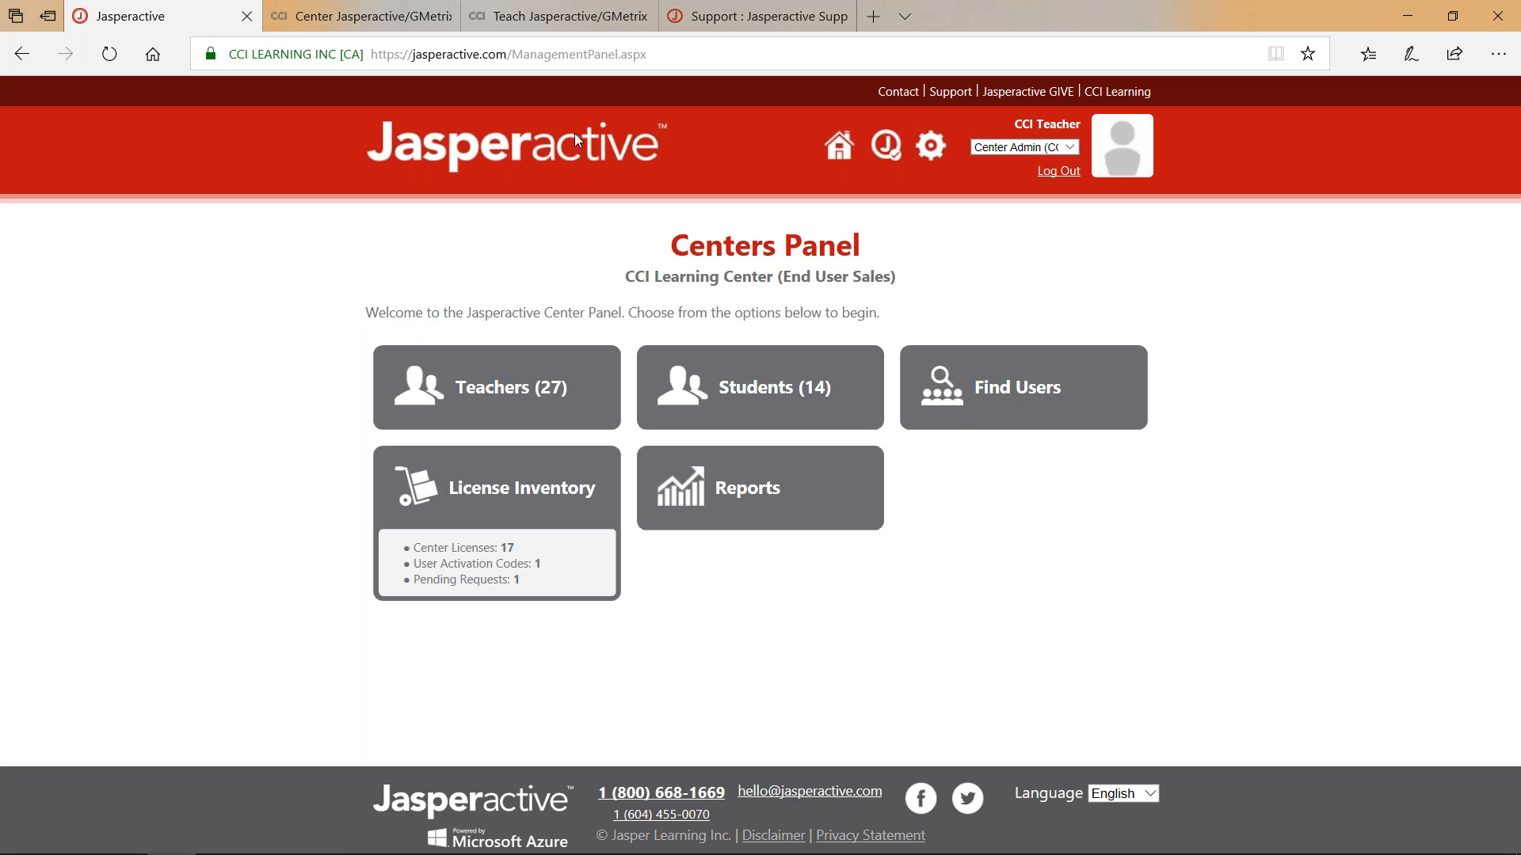
pyautogui.moveTo(528, 16)
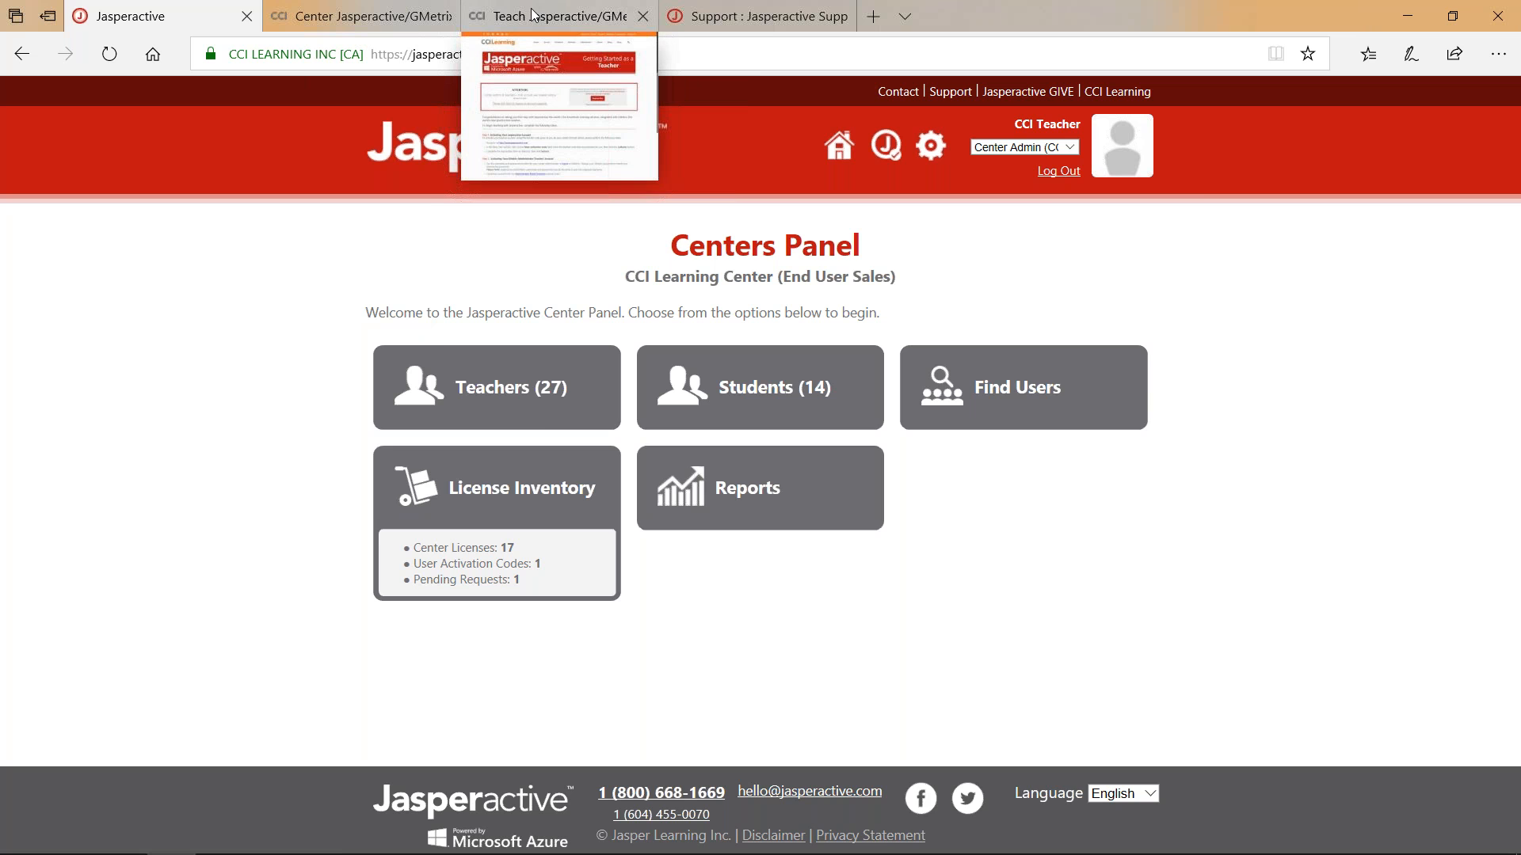
pyautogui.click(532, 16)
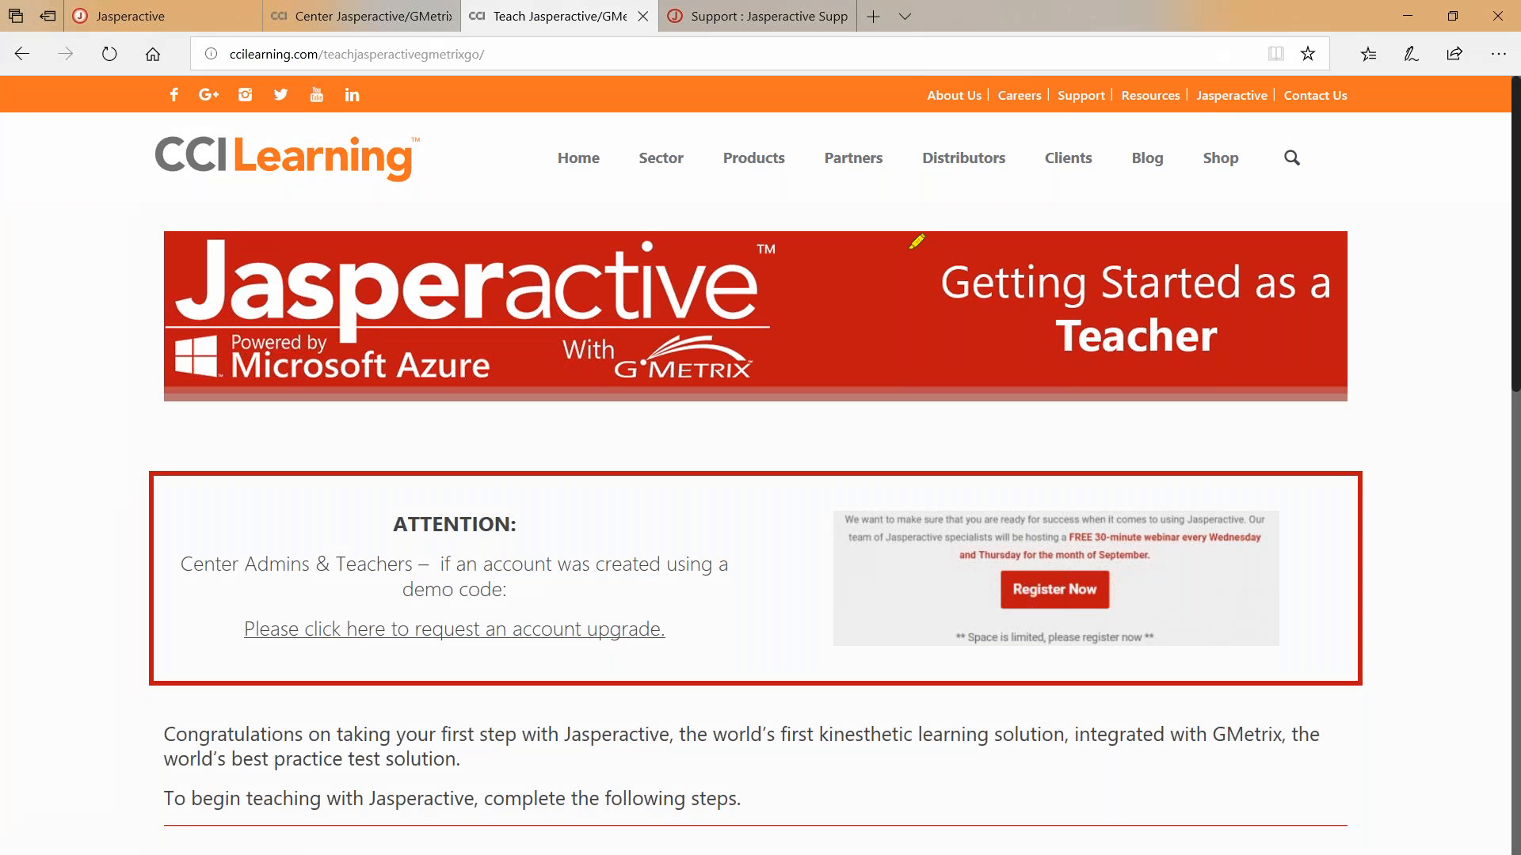
pyautogui.moveTo(907, 248)
pyautogui.mouseDown()
pyautogui.moveTo(1398, 252)
pyautogui.moveTo(1317, 439)
pyautogui.mouseUp()
pyautogui.moveTo(1195, 414)
pyautogui.mouseDown()
pyautogui.moveTo(867, 384)
pyautogui.moveTo(910, 238)
pyautogui.moveTo(931, 236)
pyautogui.mouseUp()
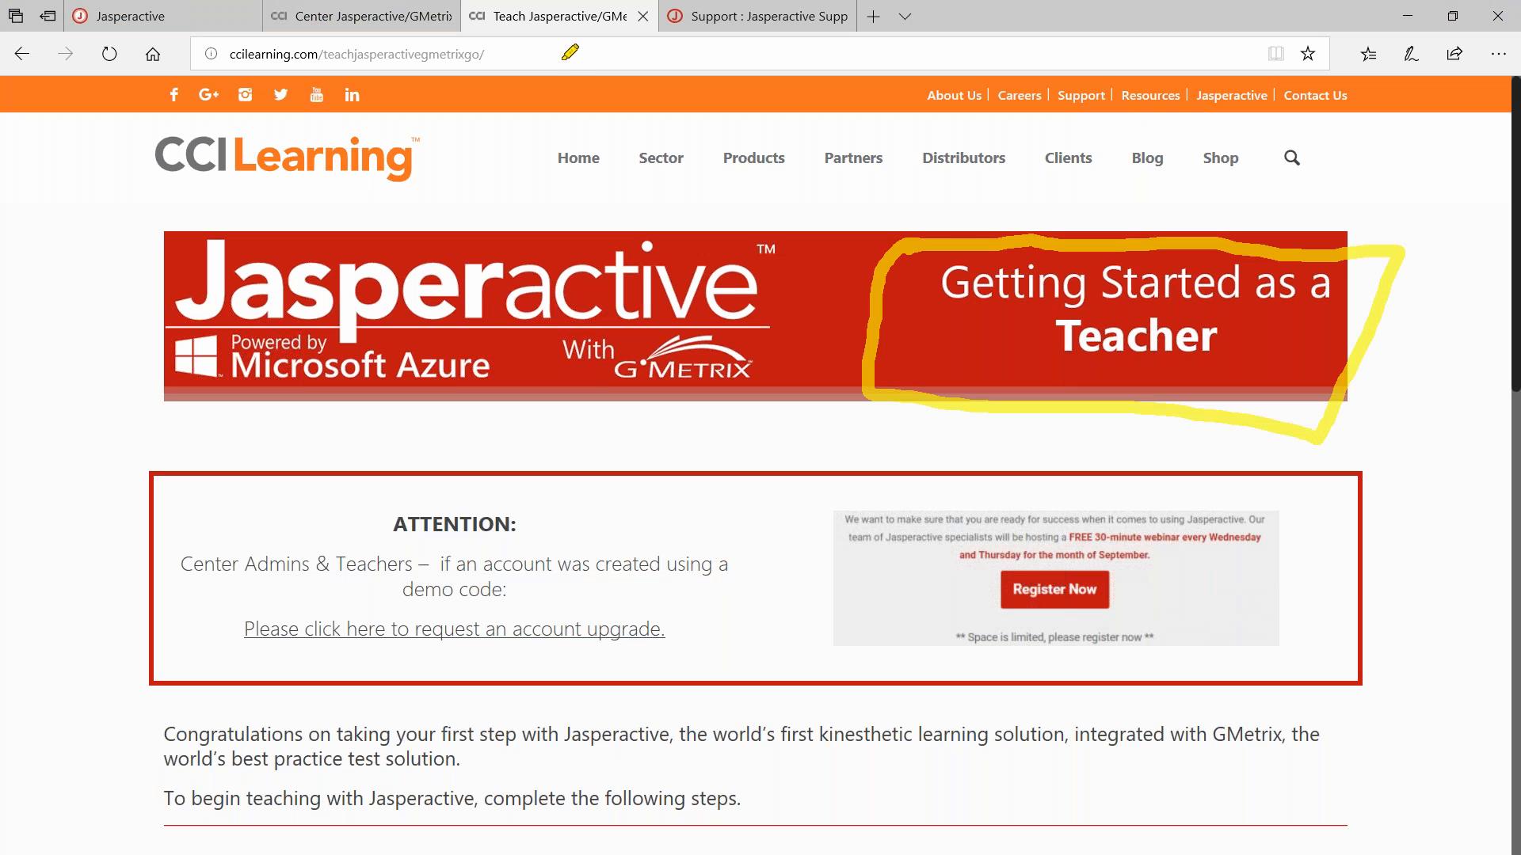
pyautogui.moveTo(554, 55); pyautogui.dragTo(487, 56)
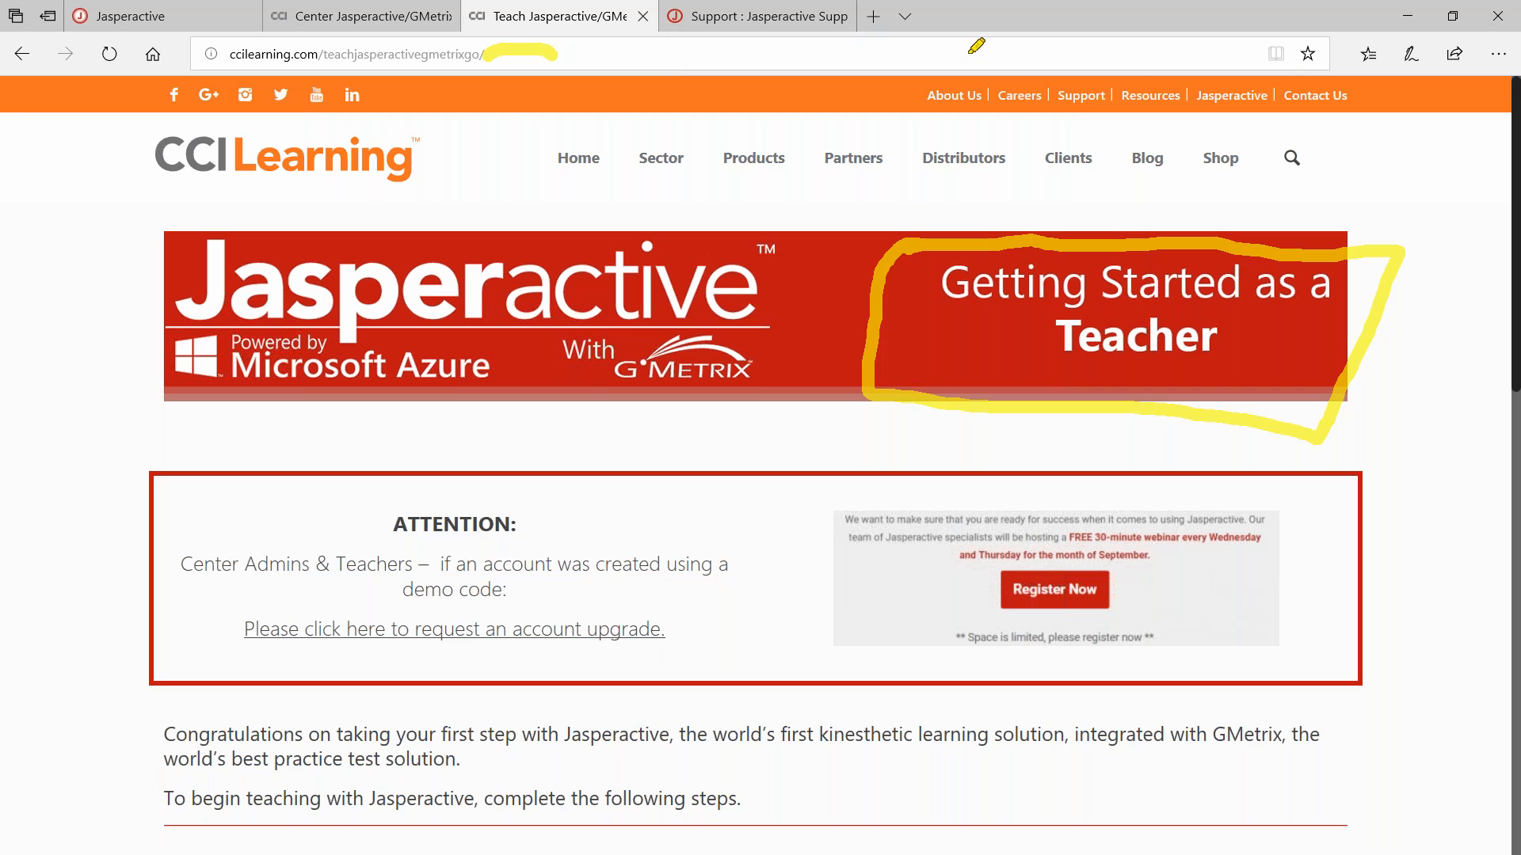
pyautogui.press('Escape')
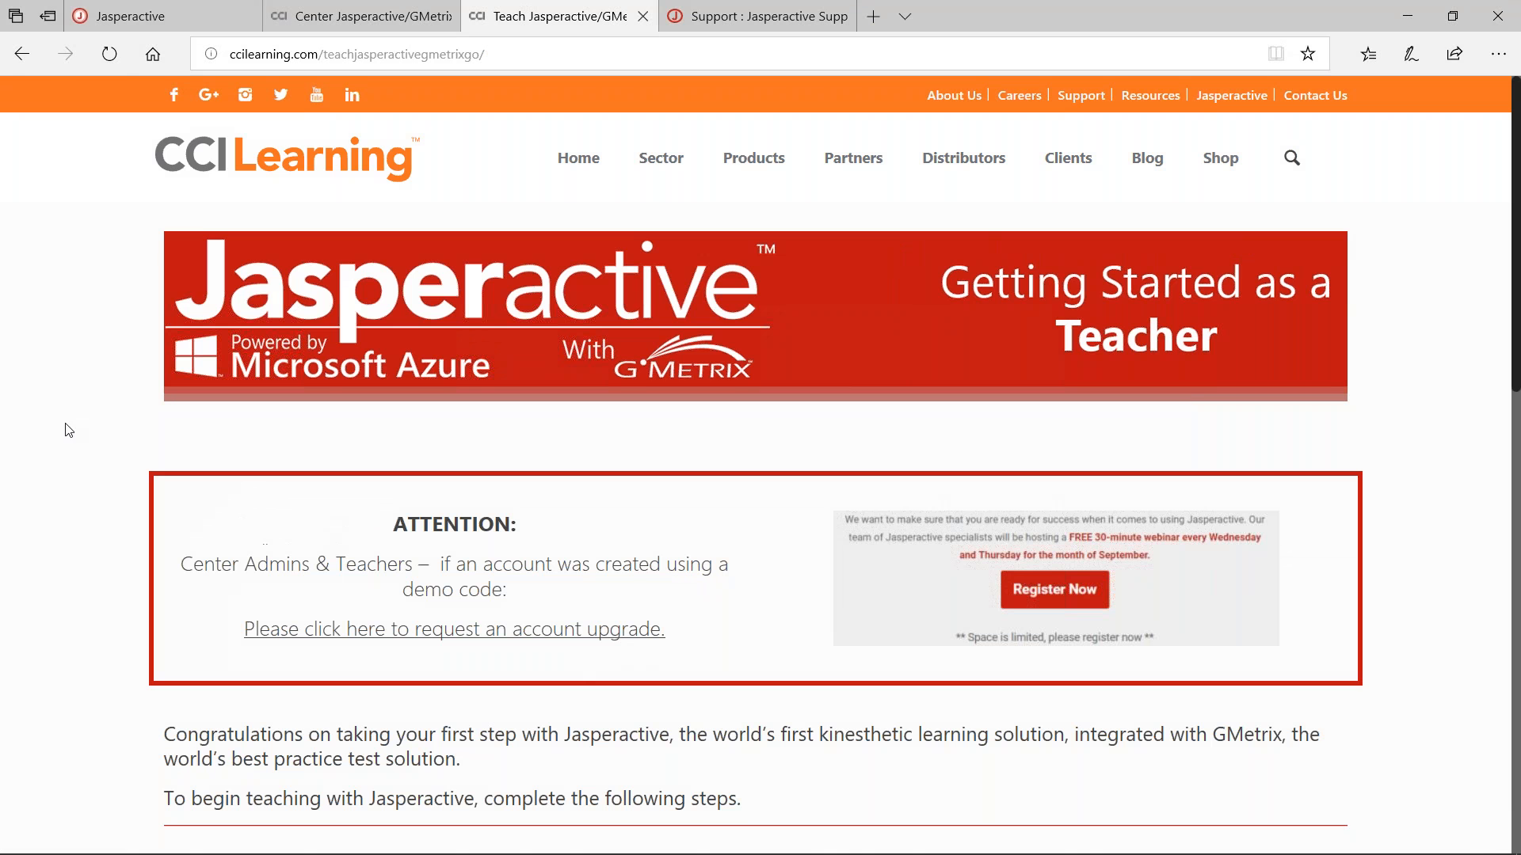
# Scroll the teacher getting-started page down to read Steps 2 to 4.
pyautogui.scroll(-8, 64, 430)
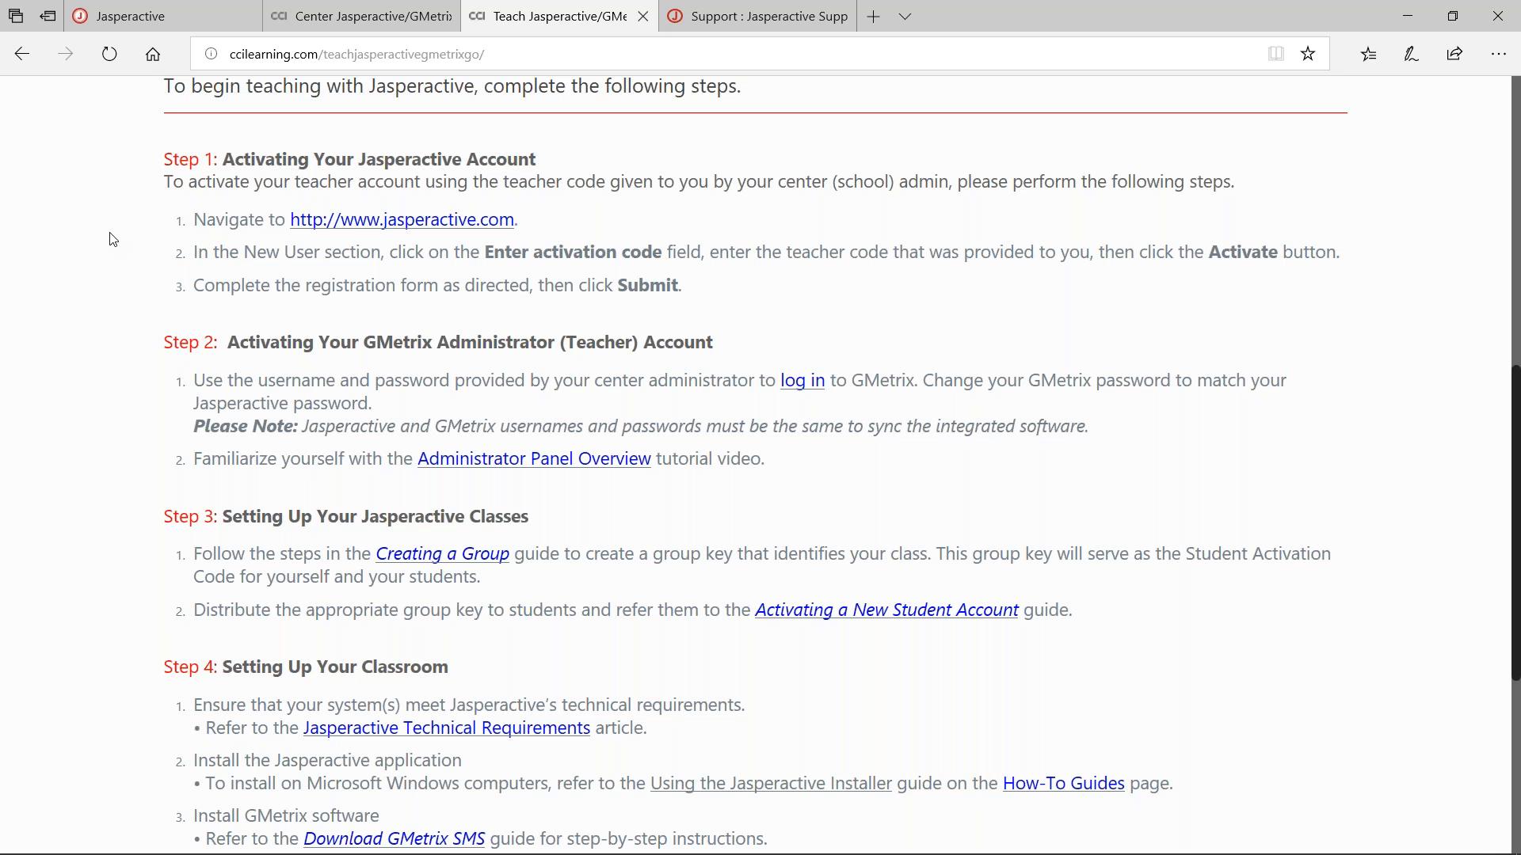
pyautogui.scroll(5, 113, 239)
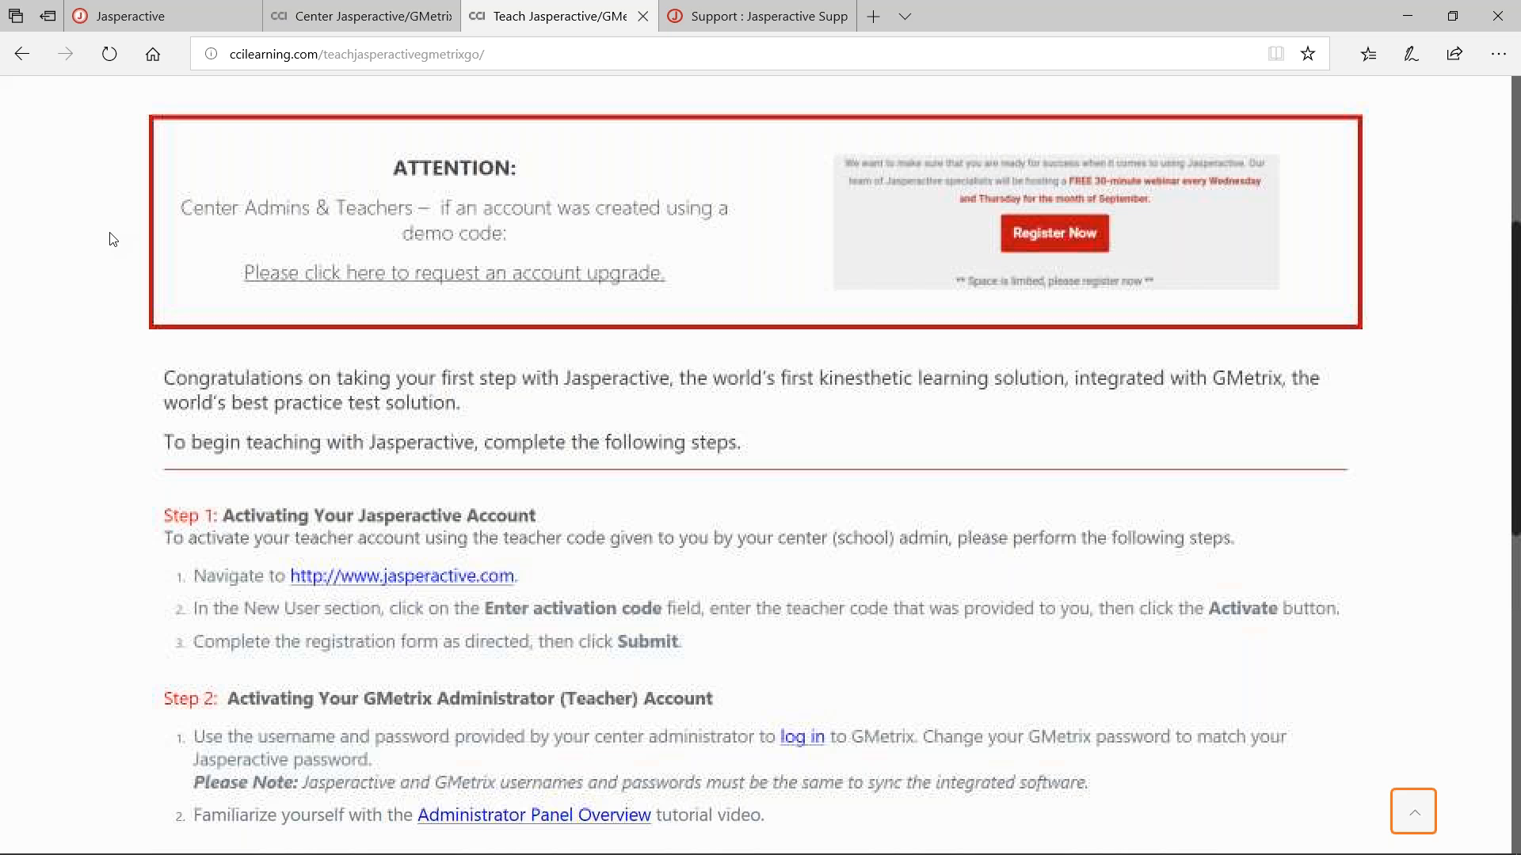
pyautogui.scroll(2, 114, 239)
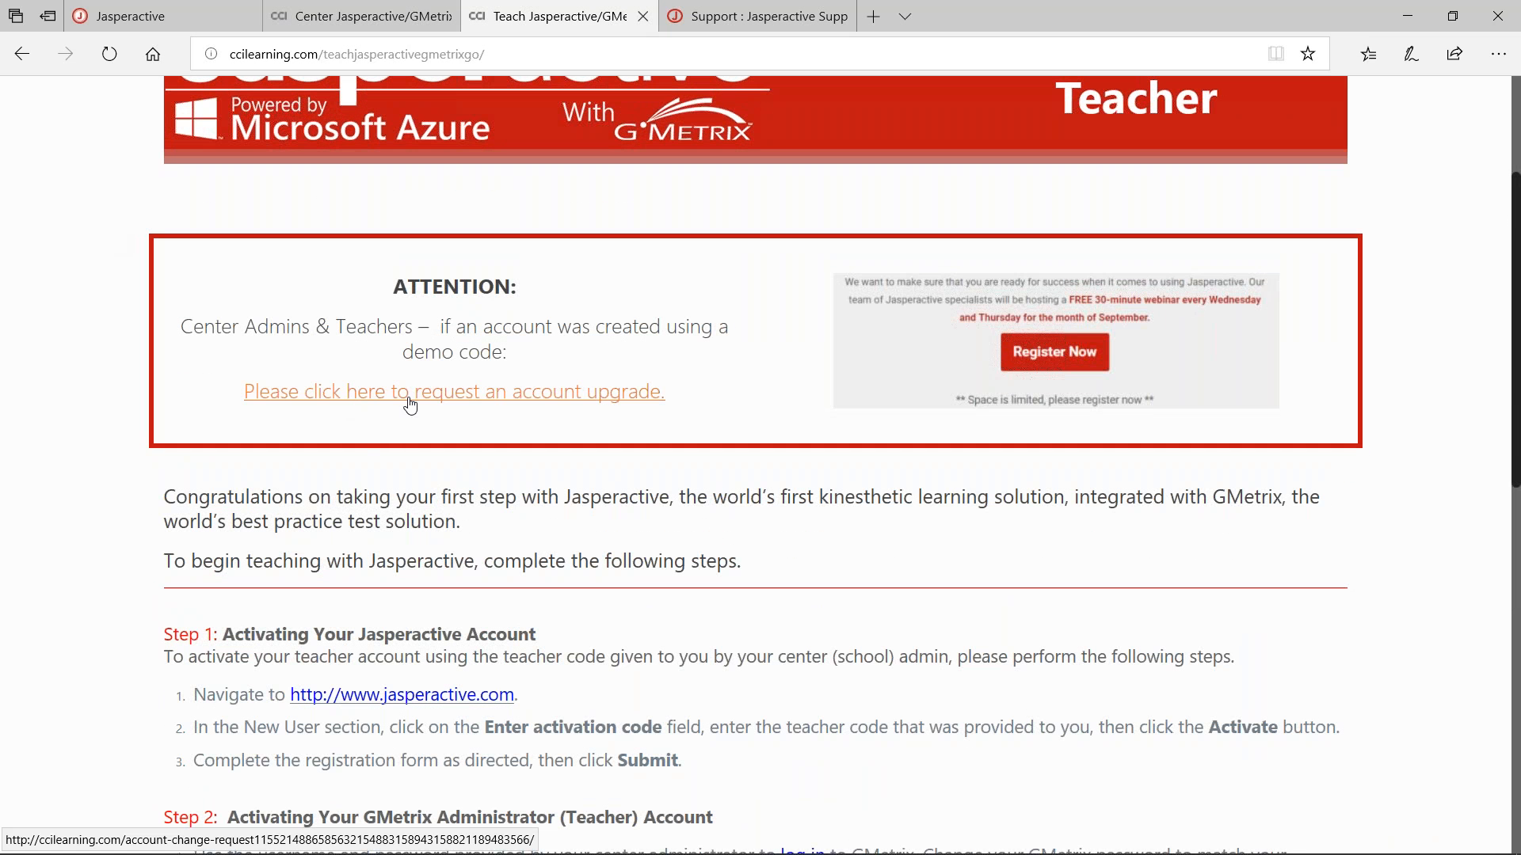
pyautogui.scroll(-5, 99, 389)
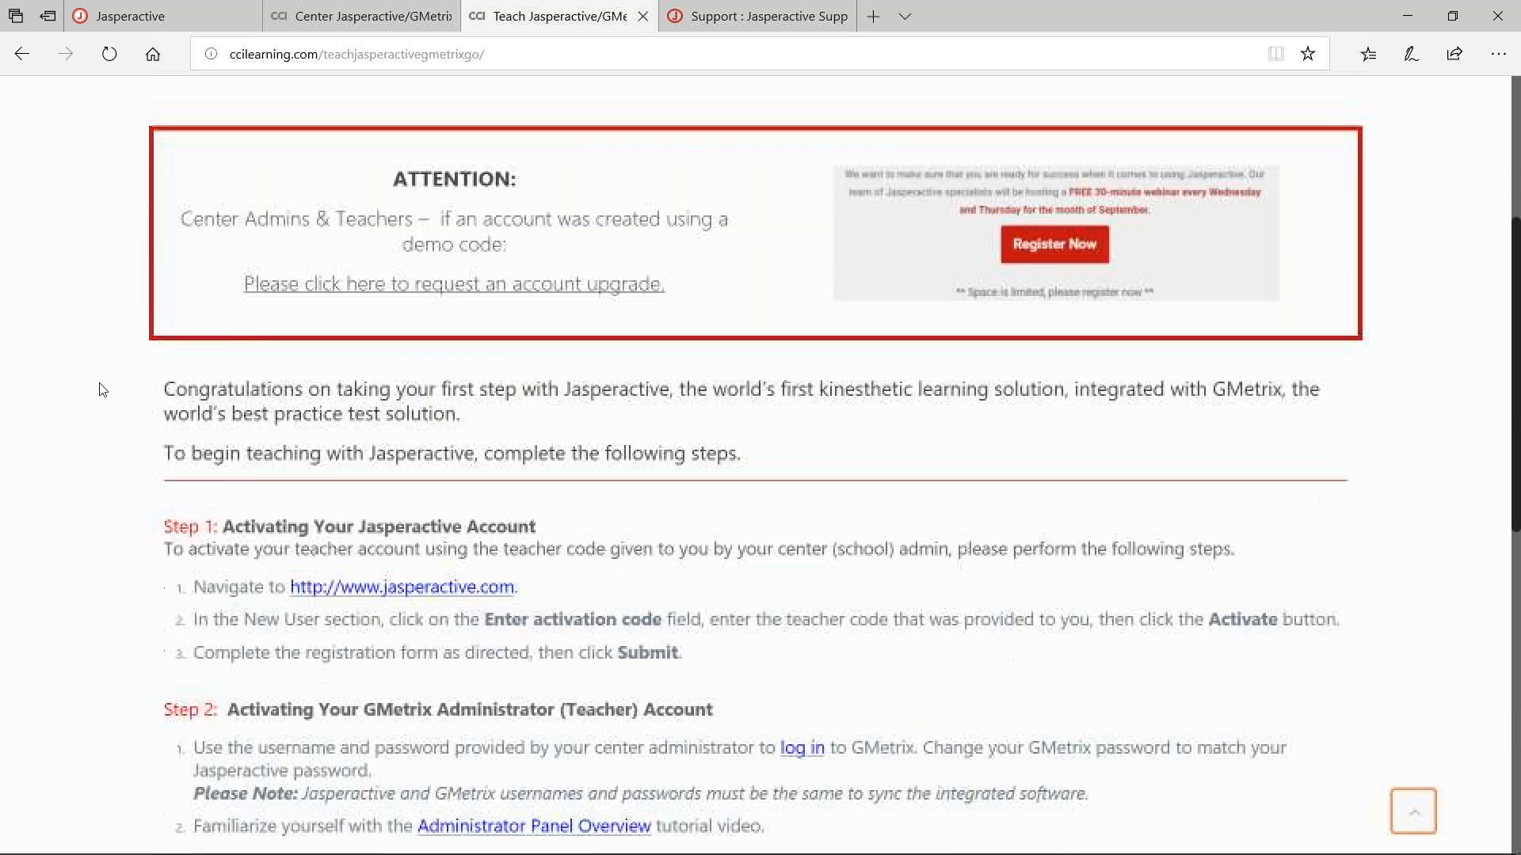
pyautogui.scroll(-5, 99, 390)
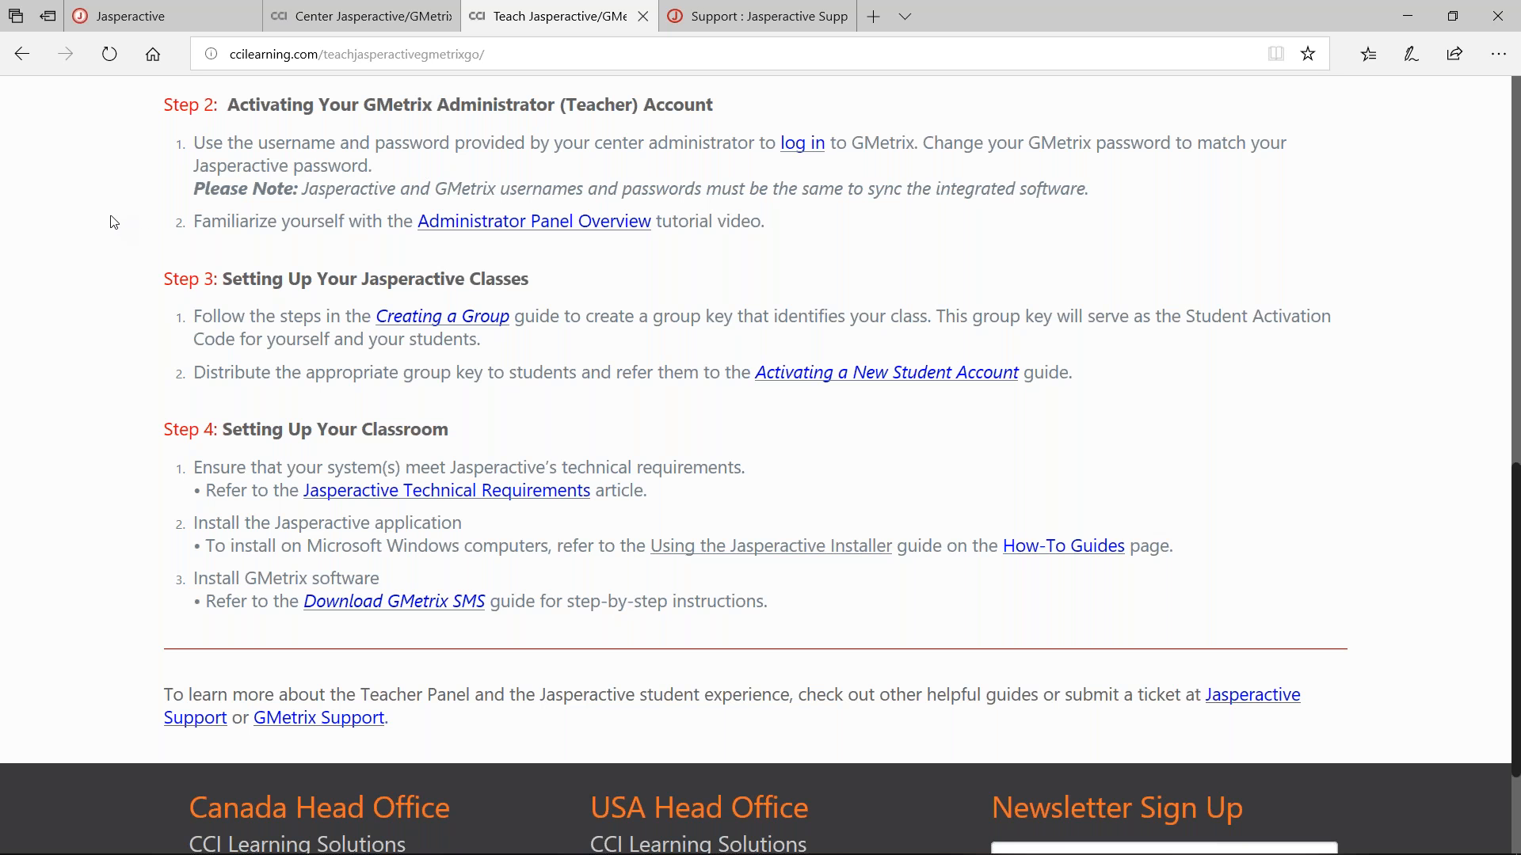
pyautogui.scroll(-2, 113, 222)
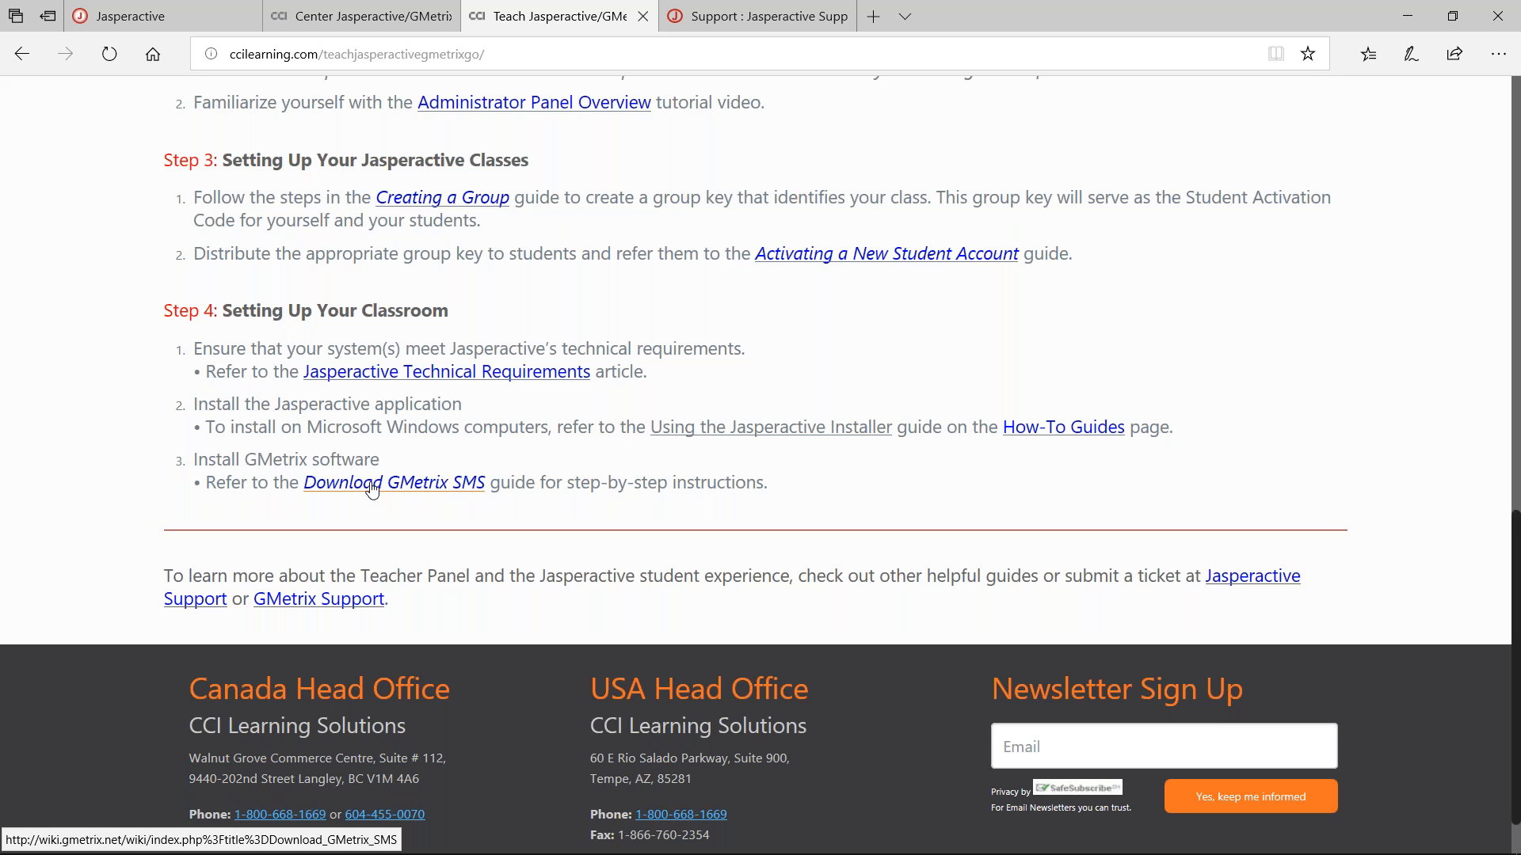
# Scroll to the top, return to the Jasperactive tab and log out.
pyautogui.scroll(12, 116, 387)
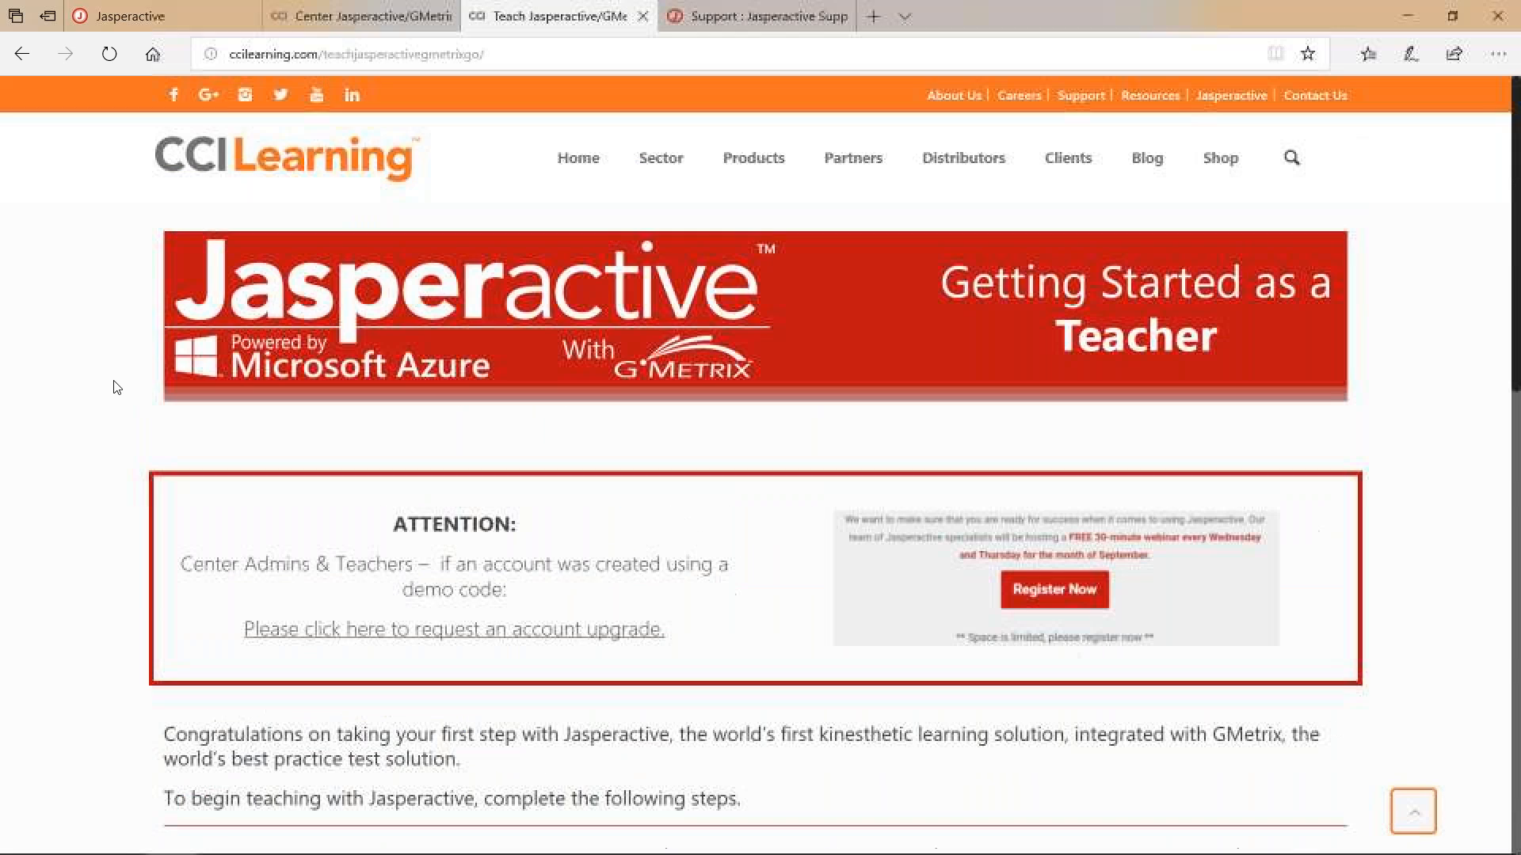
pyautogui.click(183, 14)
pyautogui.click(1057, 172)
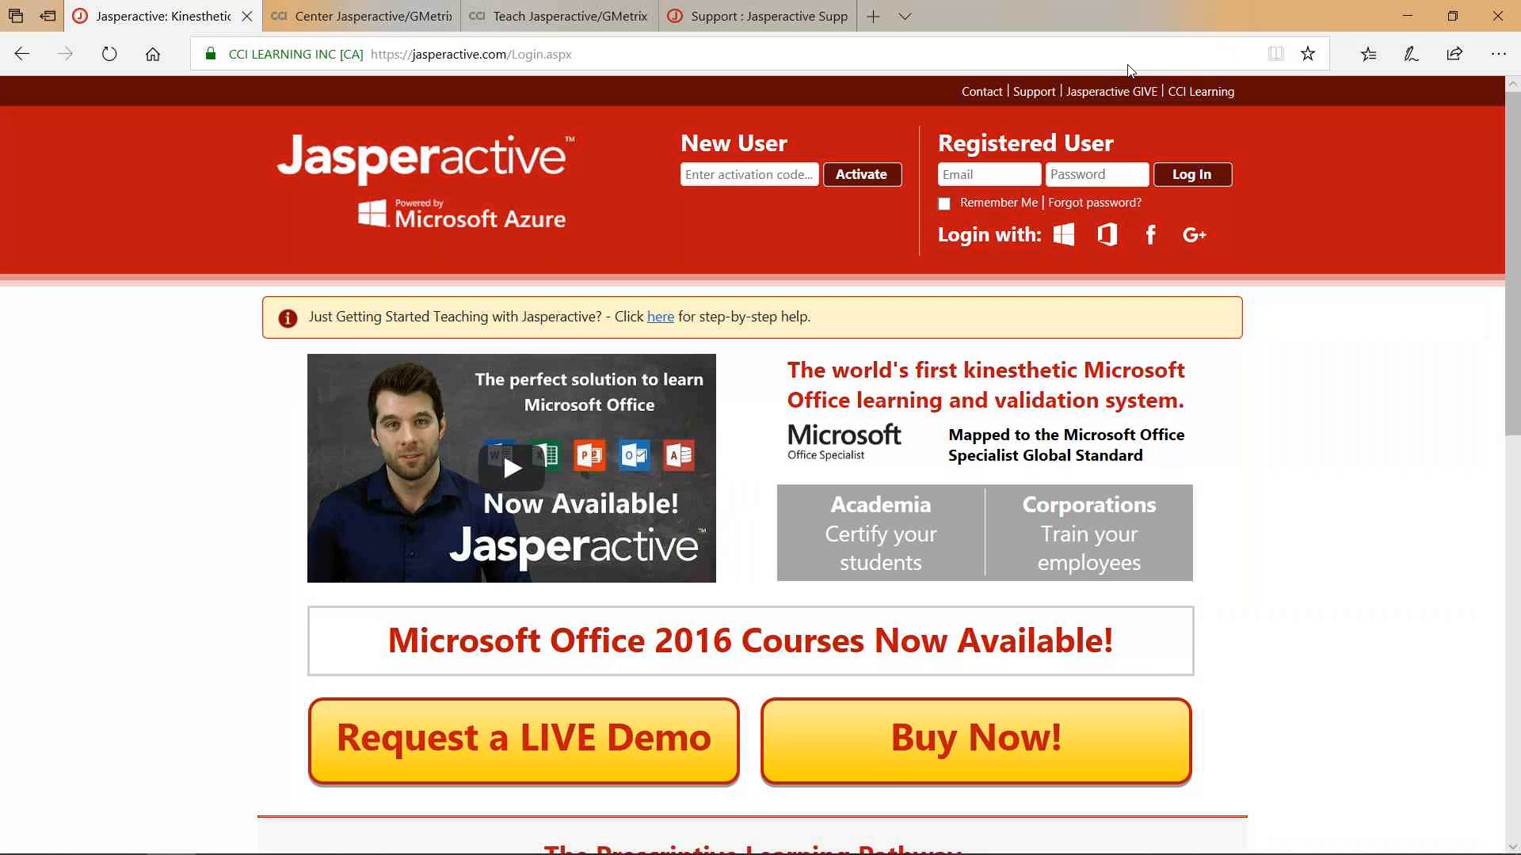
# Sign in with the teacher's email and password and keep the Teacher role.
pyautogui.click(971, 169)
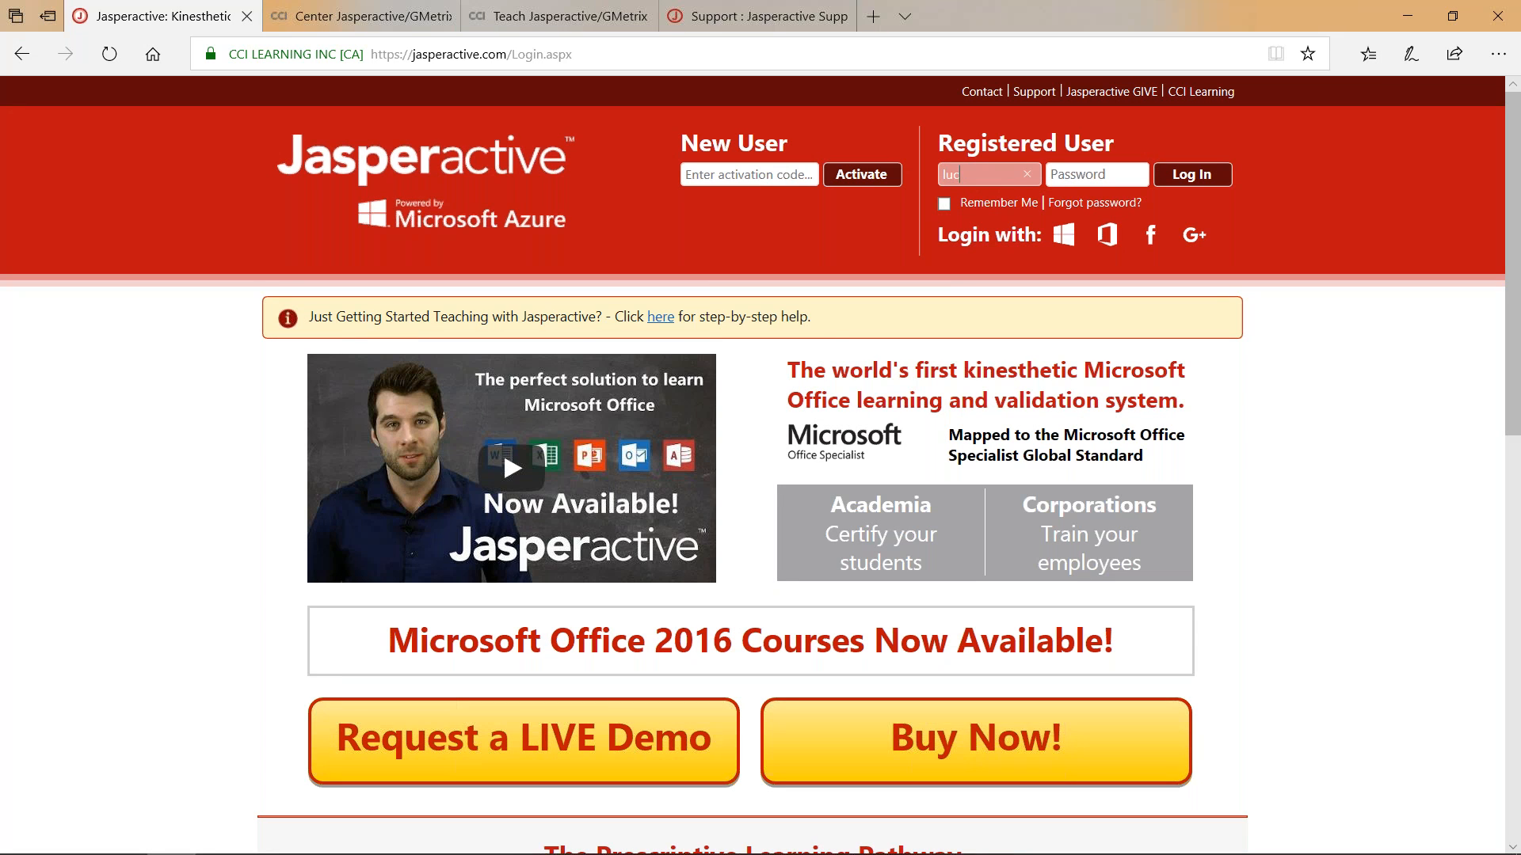
pyautogui.press('Tab')
pyautogui.write('*********')
pyautogui.press('Return')
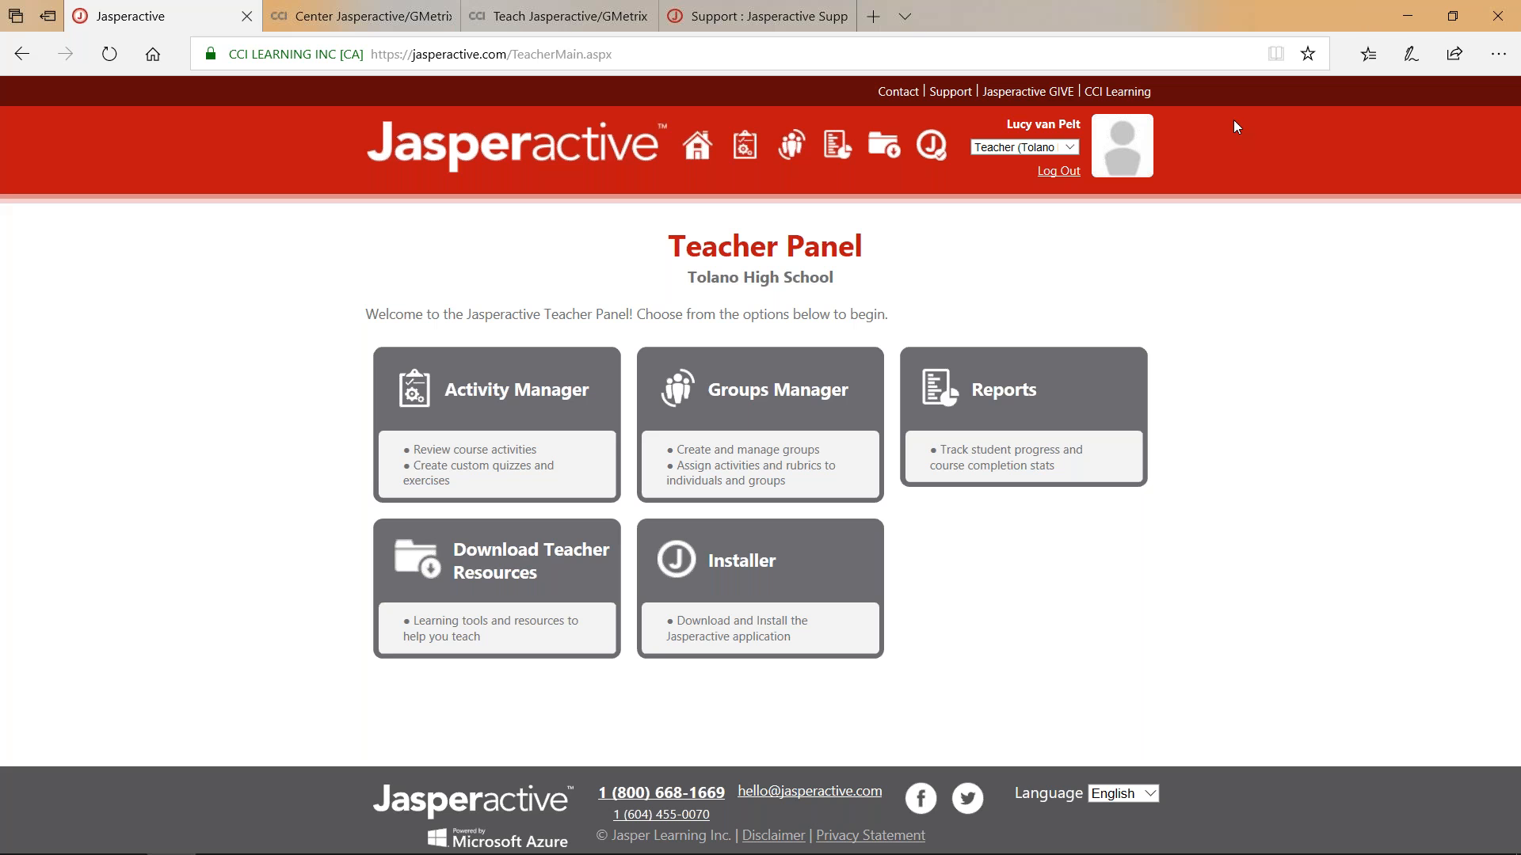
pyautogui.click(1071, 147)
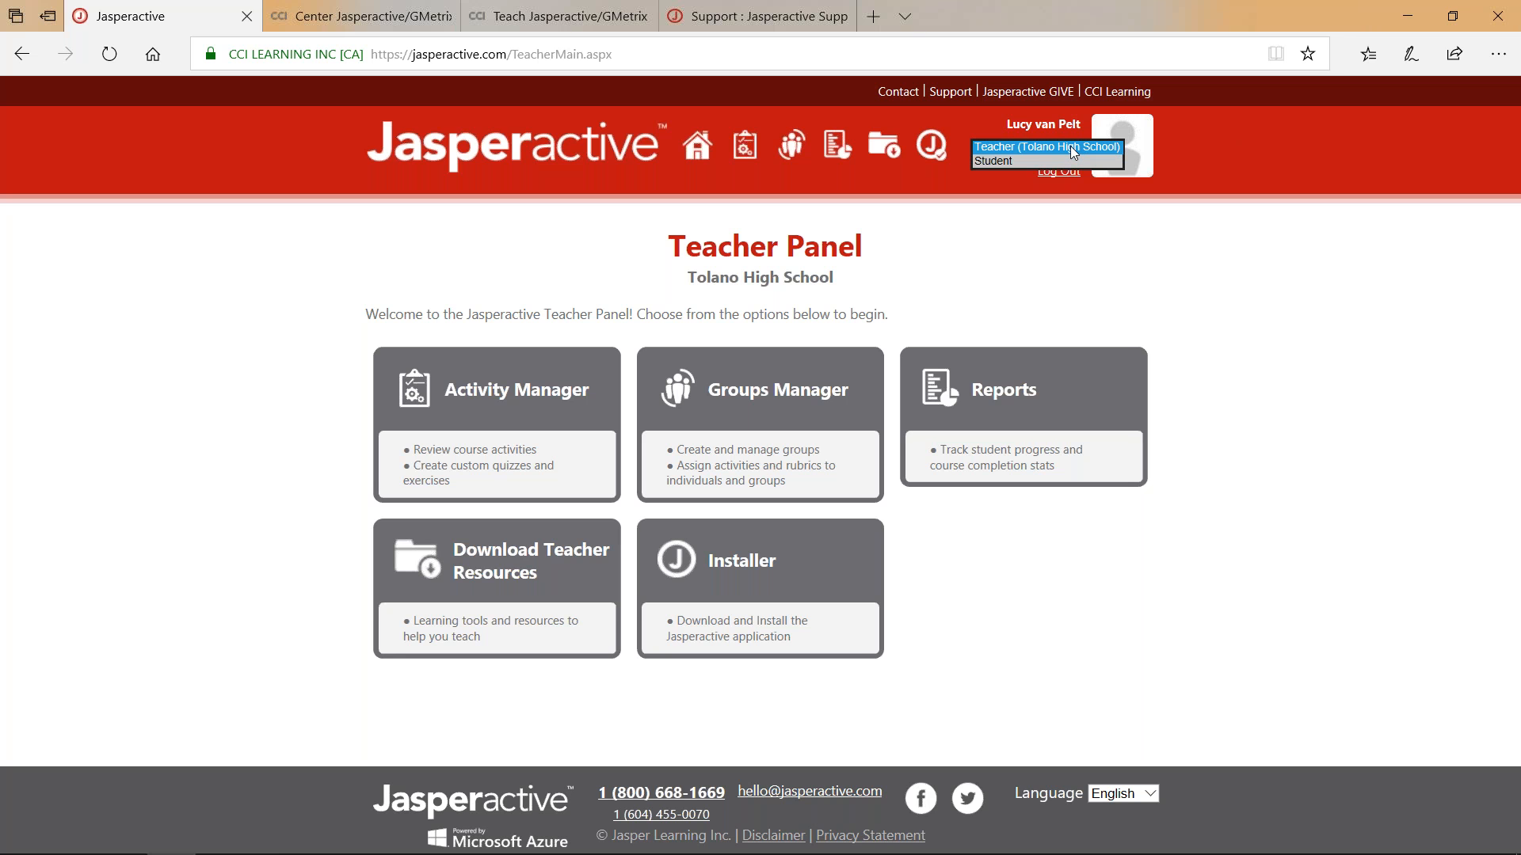
pyautogui.click(1289, 132)
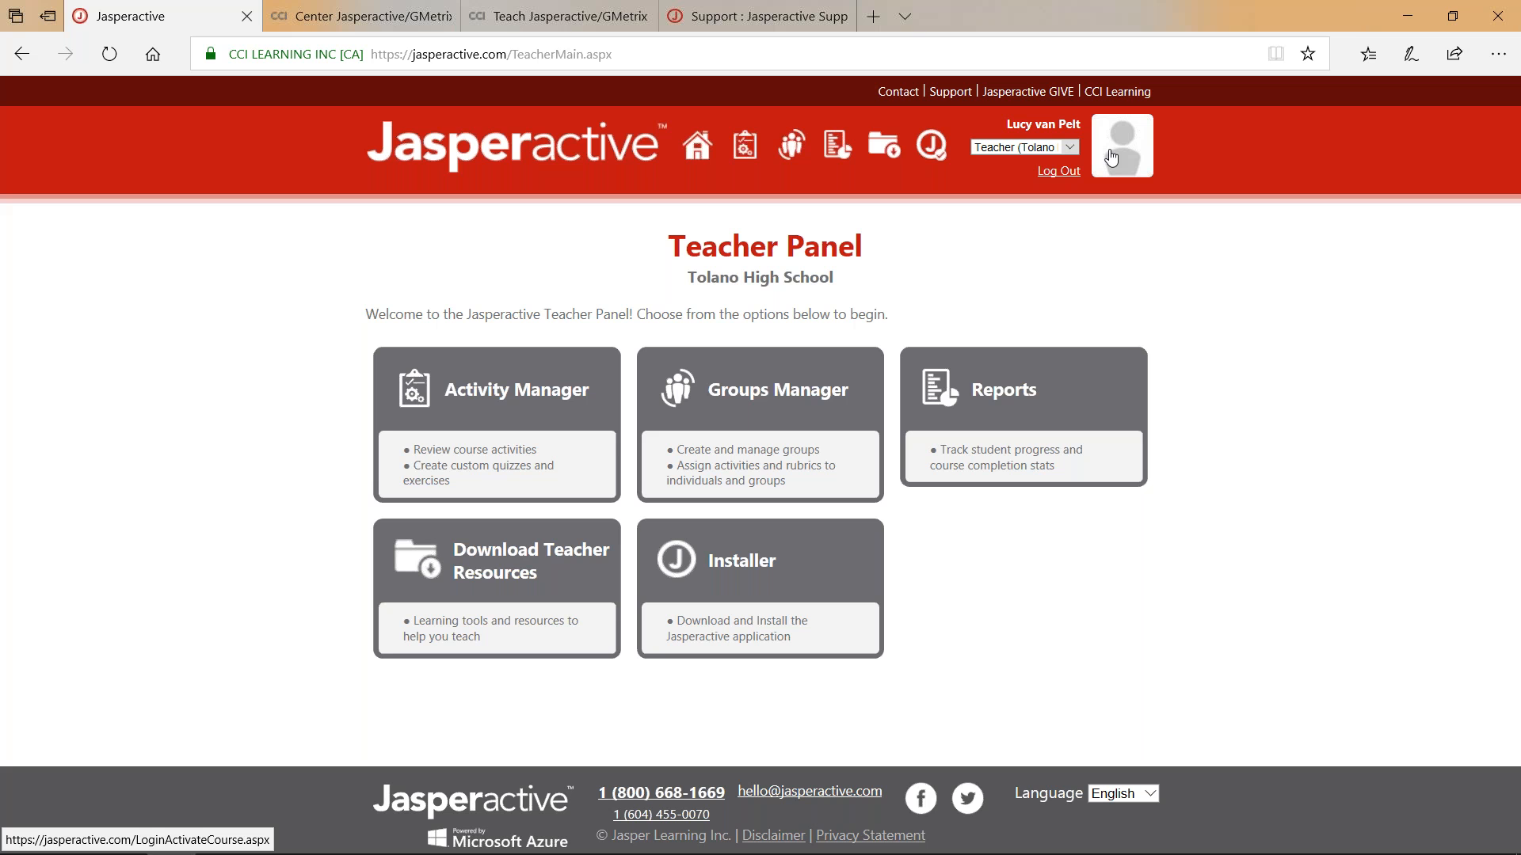
# In Groups Manager, add a new group named after the teacher and show the available licenses.
pyautogui.click(775, 393)
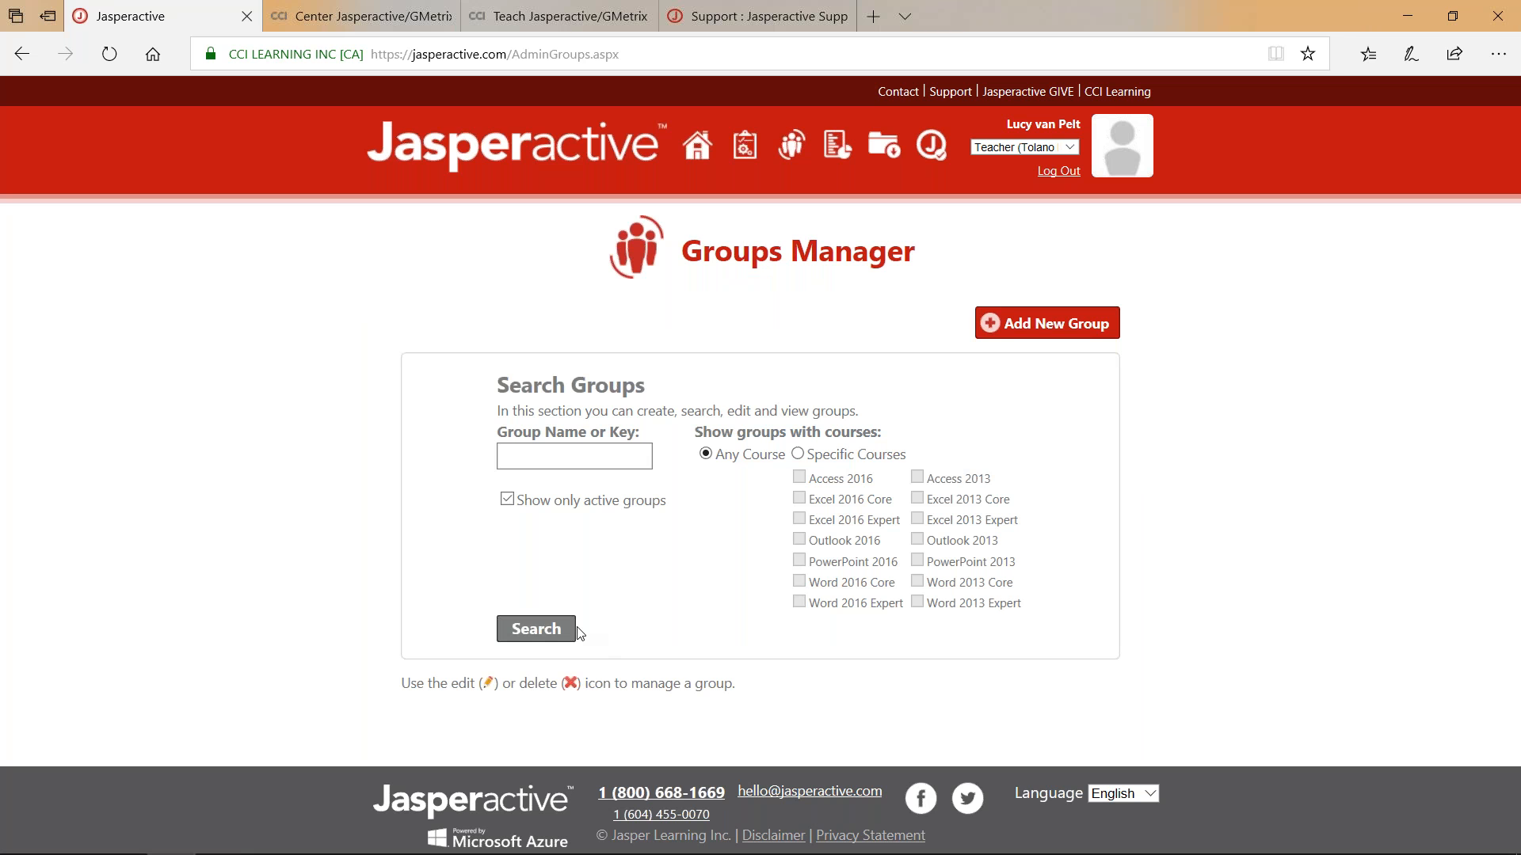
pyautogui.click(1052, 325)
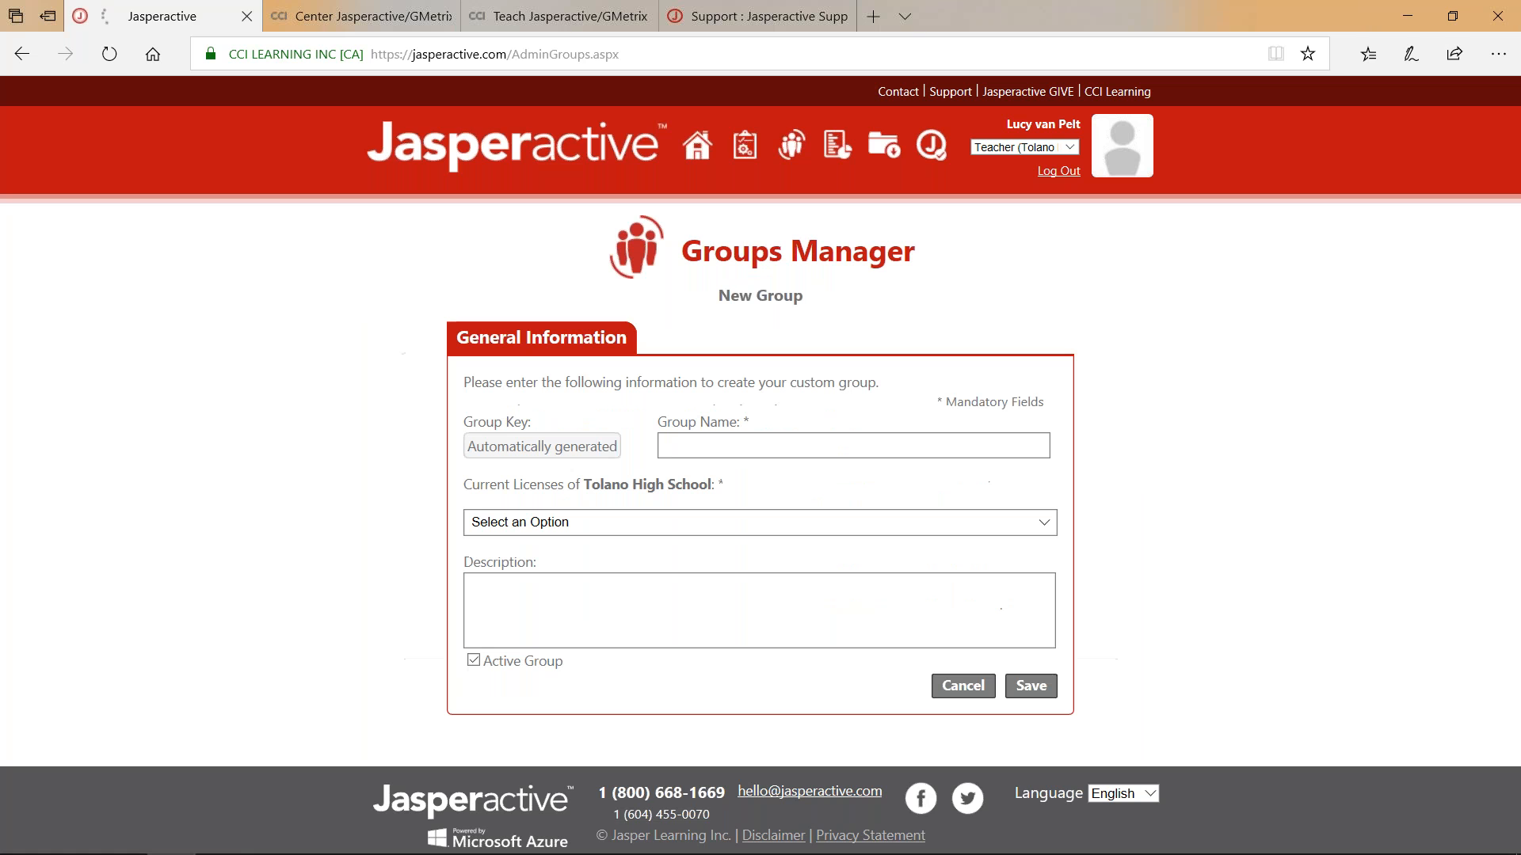
pyautogui.click(706, 444)
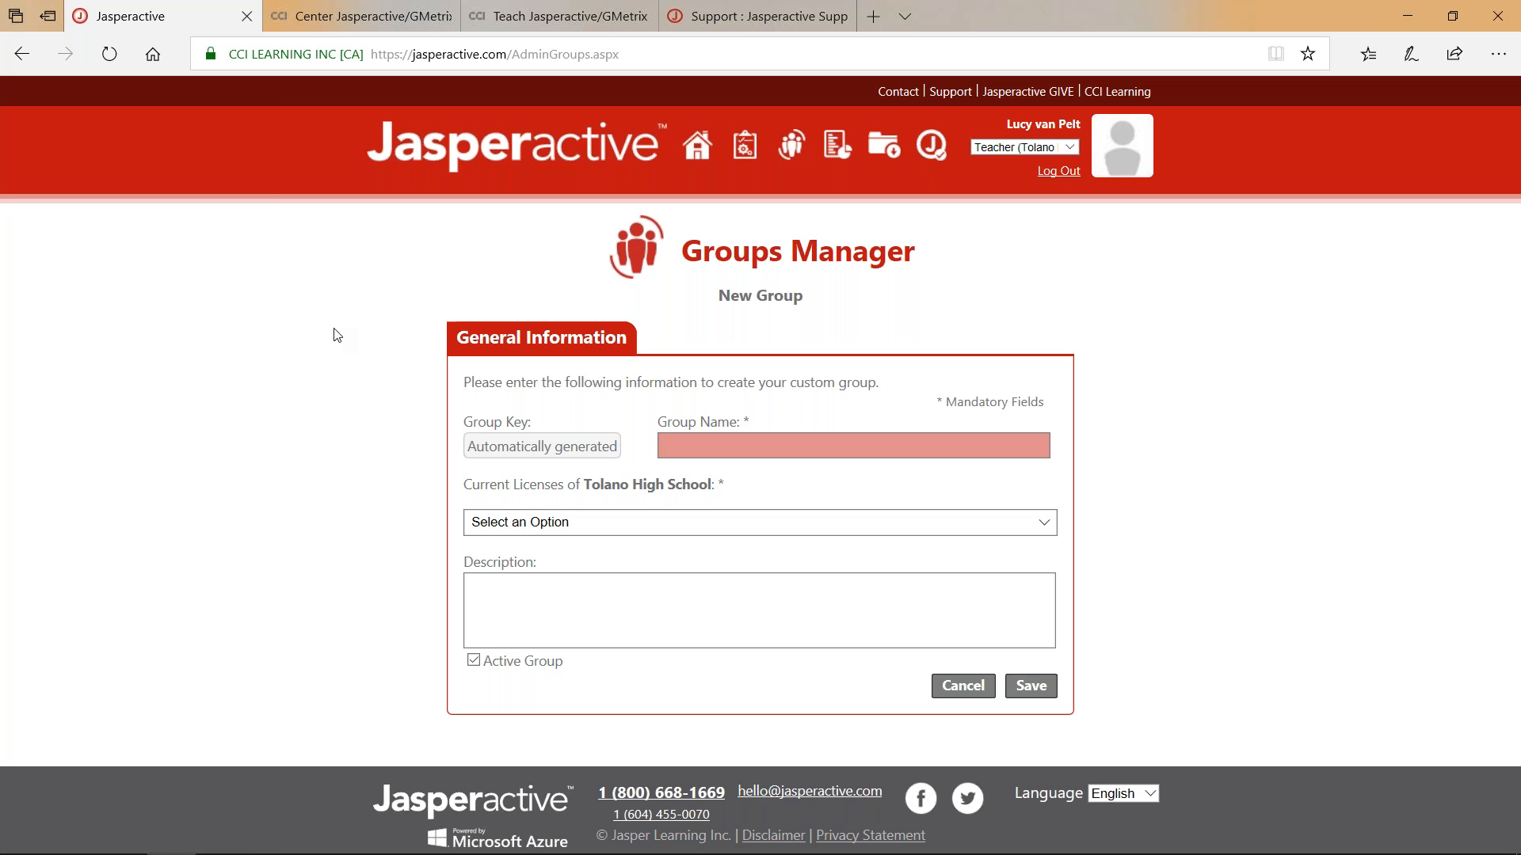
pyautogui.write('Mr. German')
pyautogui.press('Tab')
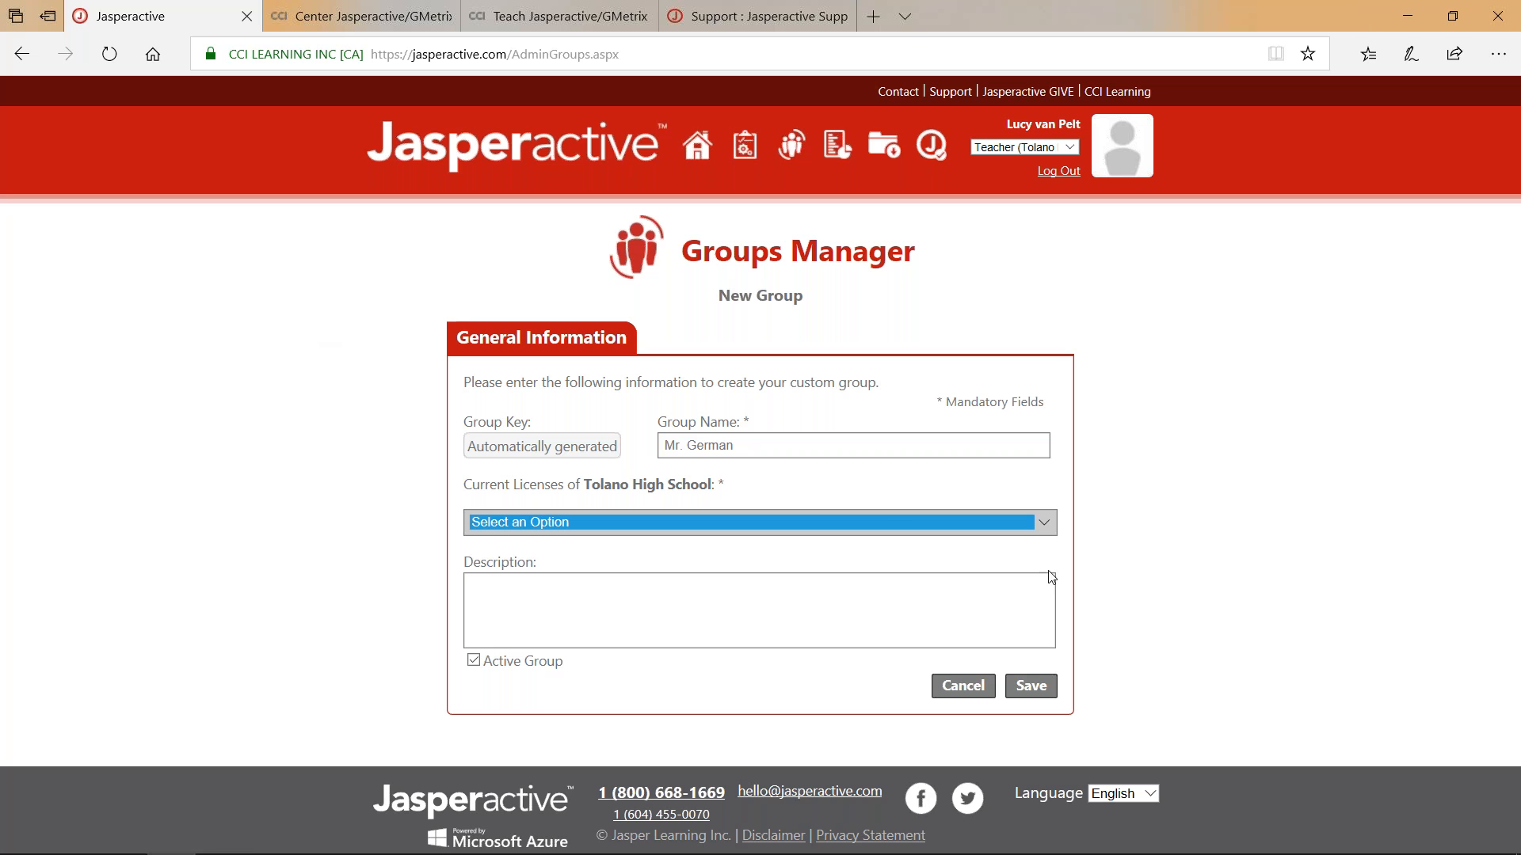
pyautogui.click(1039, 526)
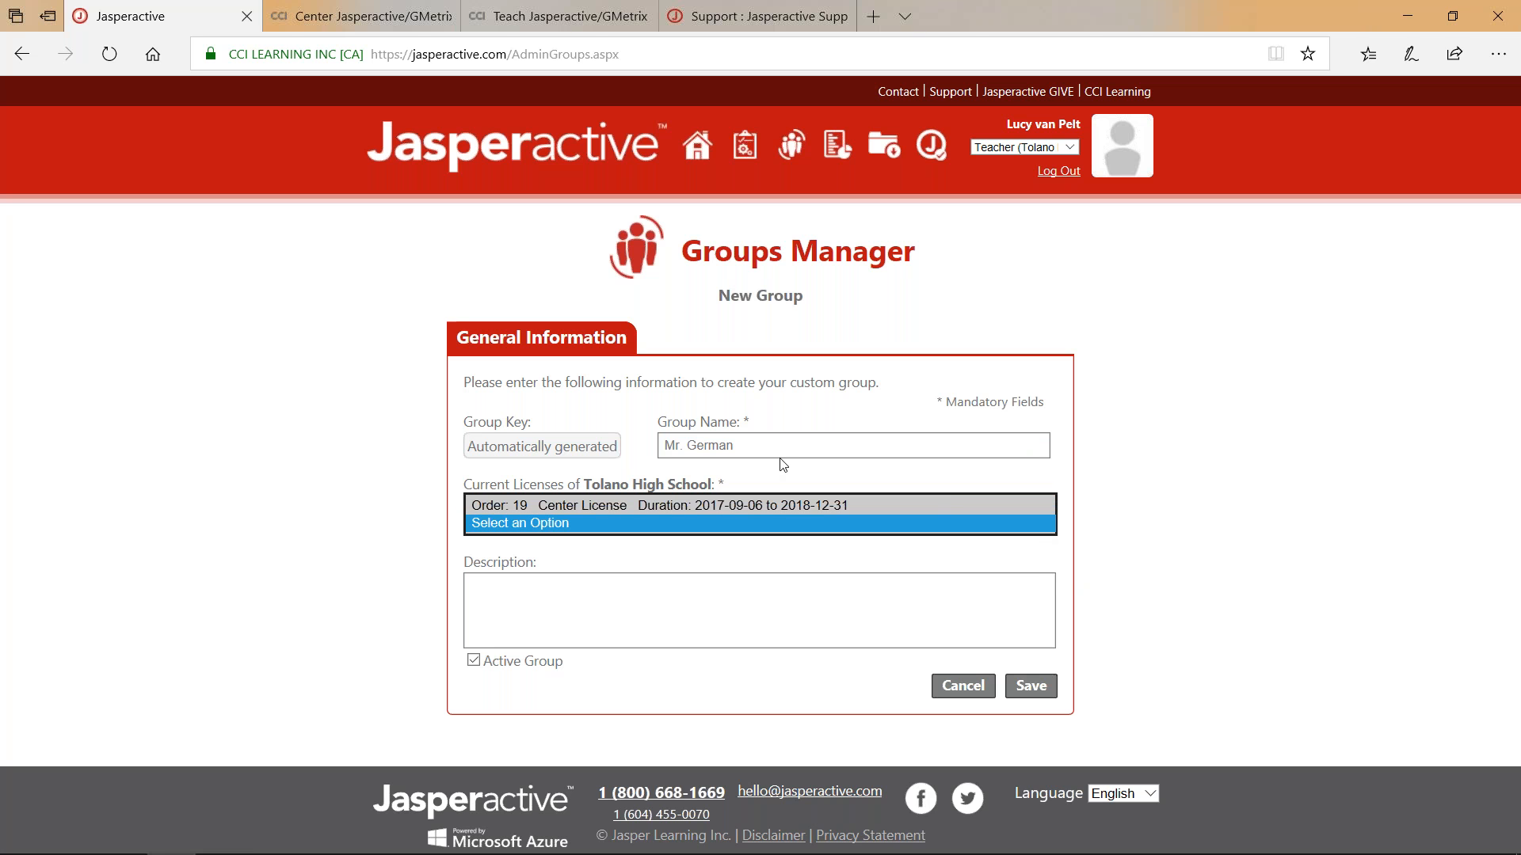
# Assign the Order 19 Center License, set a start date, and enter the description 'MY GROUP'.
pyautogui.click(550, 505)
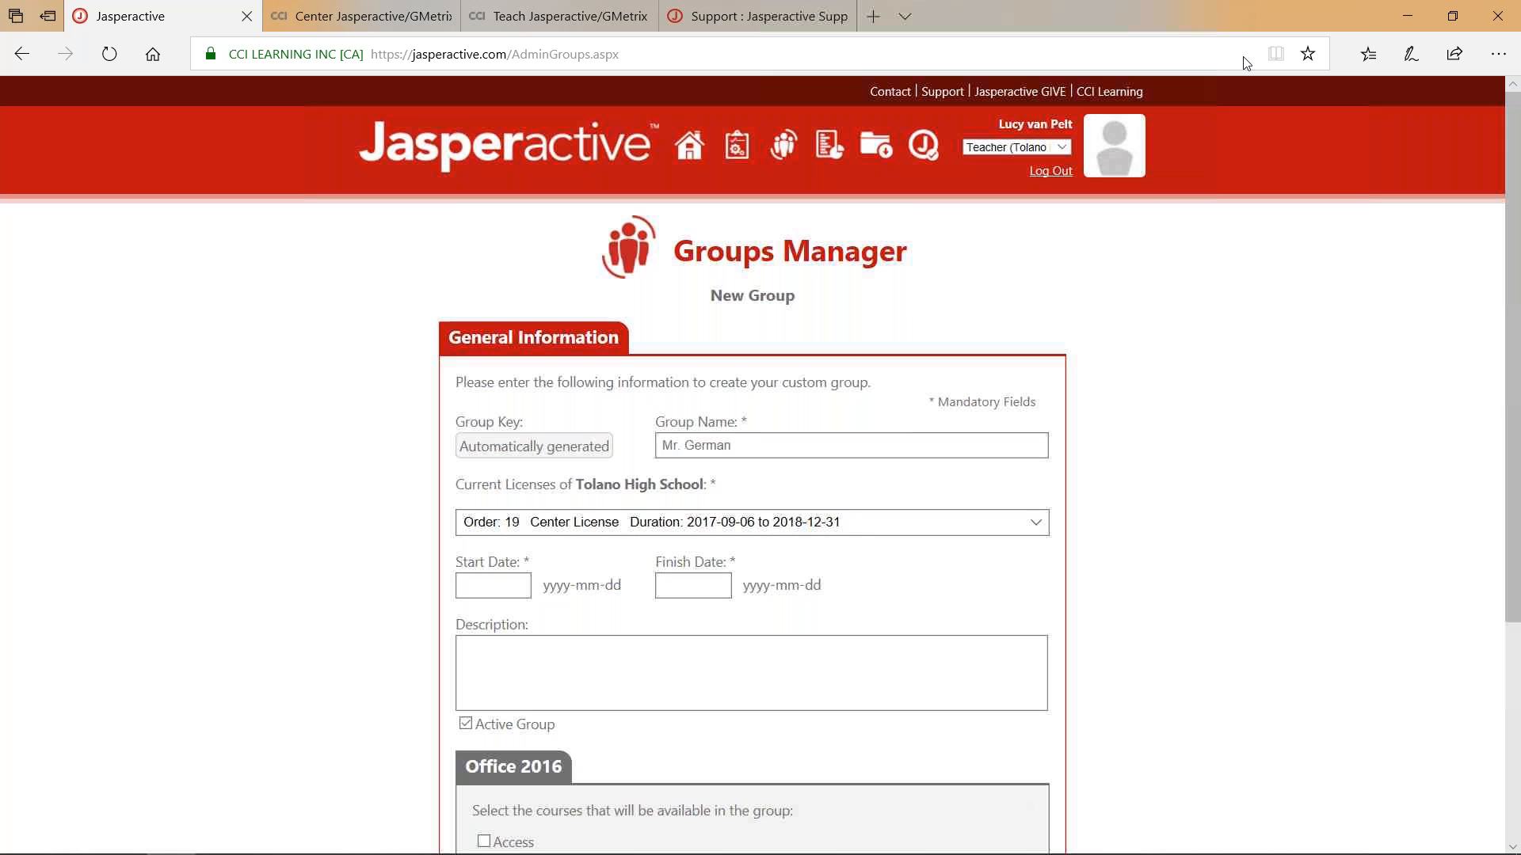
pyautogui.click(470, 585)
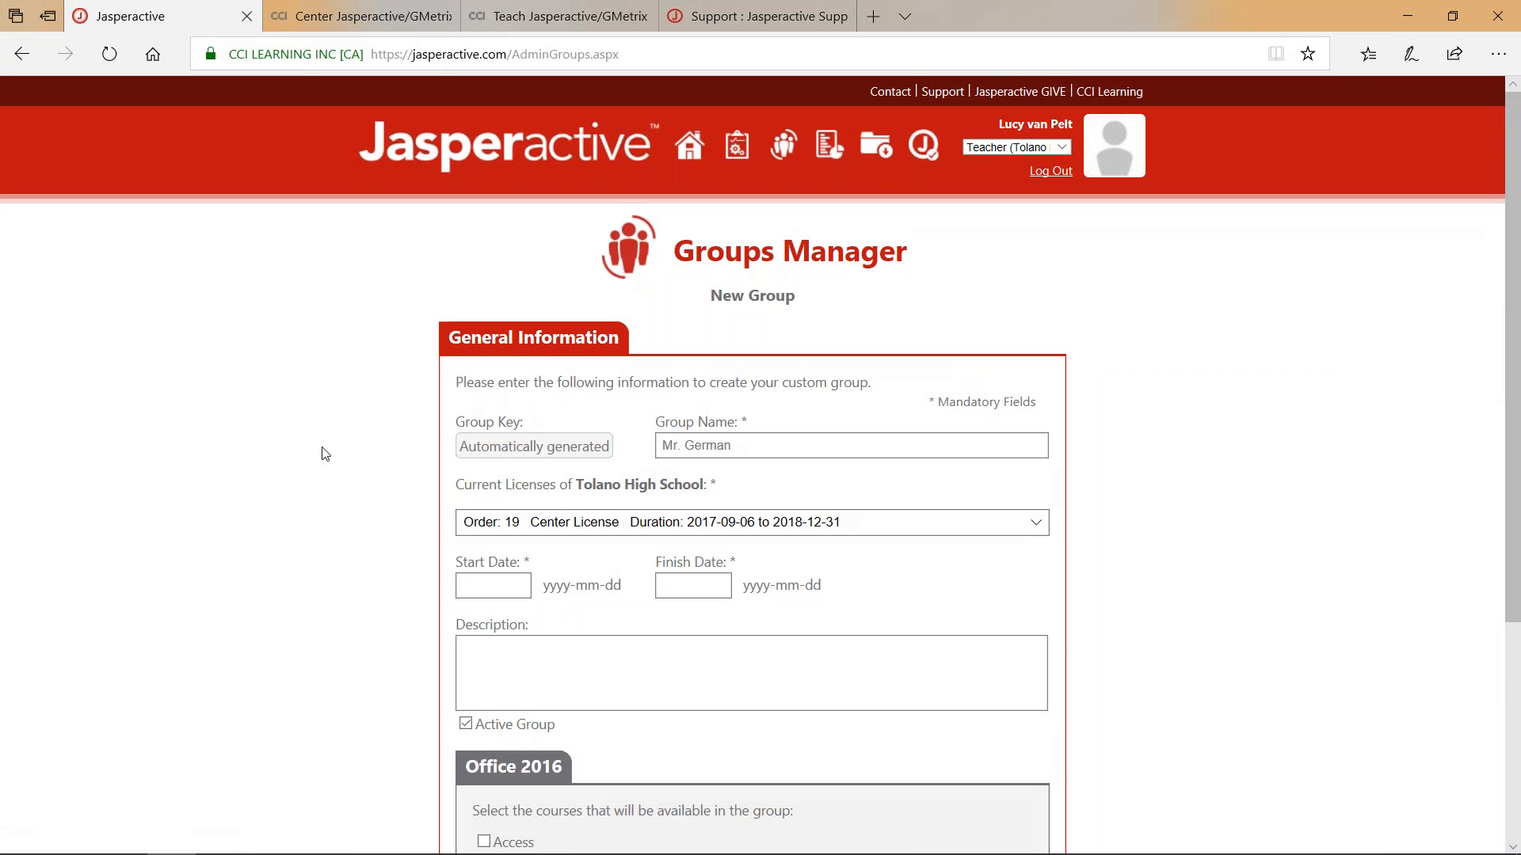
pyautogui.scroll(-3, 321, 447)
pyautogui.click(552, 407)
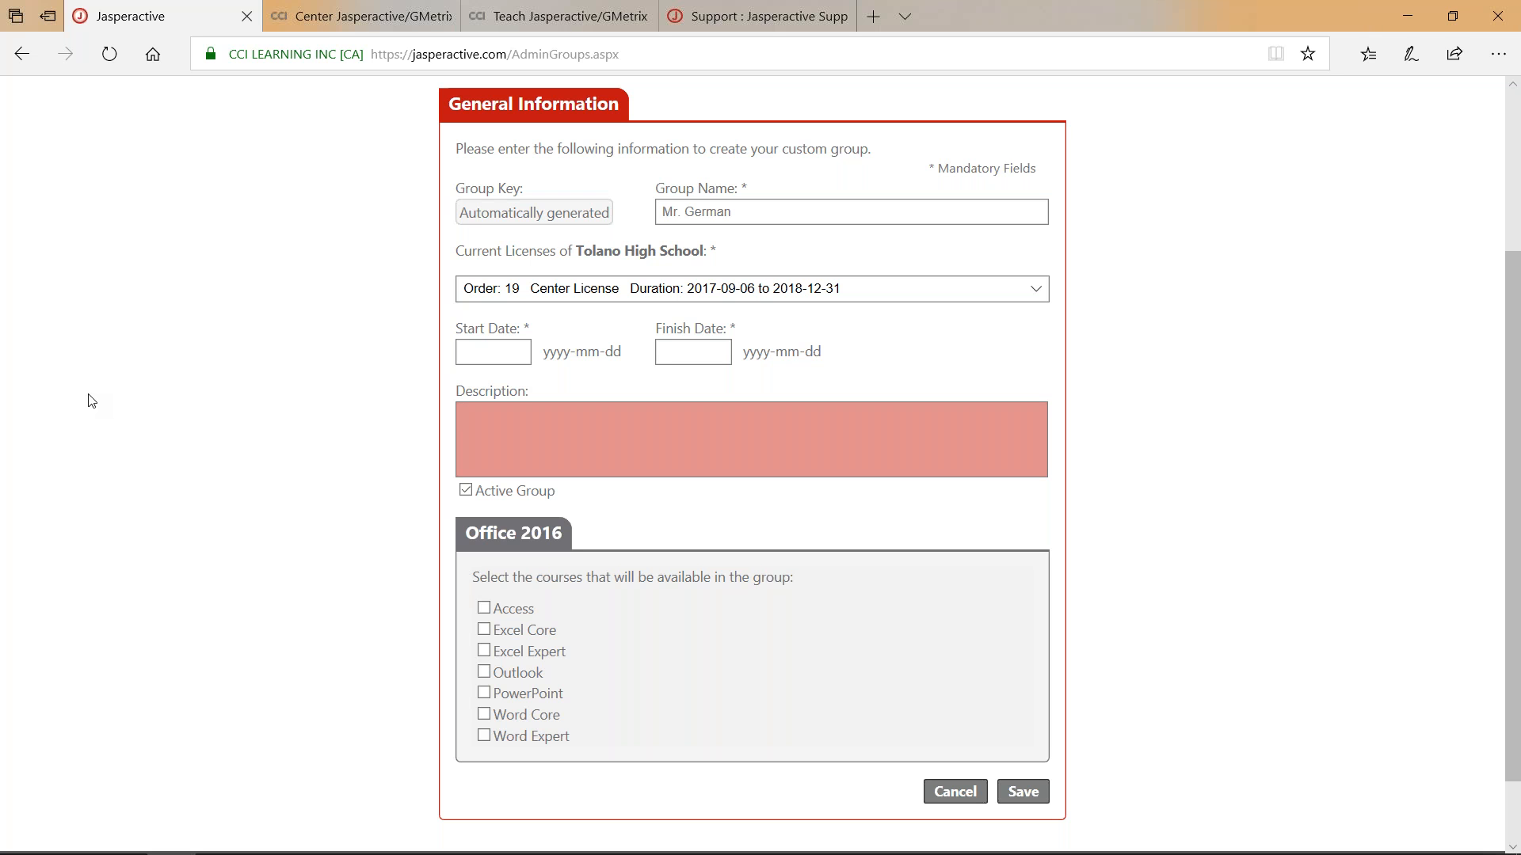
pyautogui.write('MY GROUP')
# Tick the Access, Excel Core, Outlook, PowerPoint, Word Expert and Word Core courses.
pyautogui.click(485, 611)
pyautogui.click(485, 631)
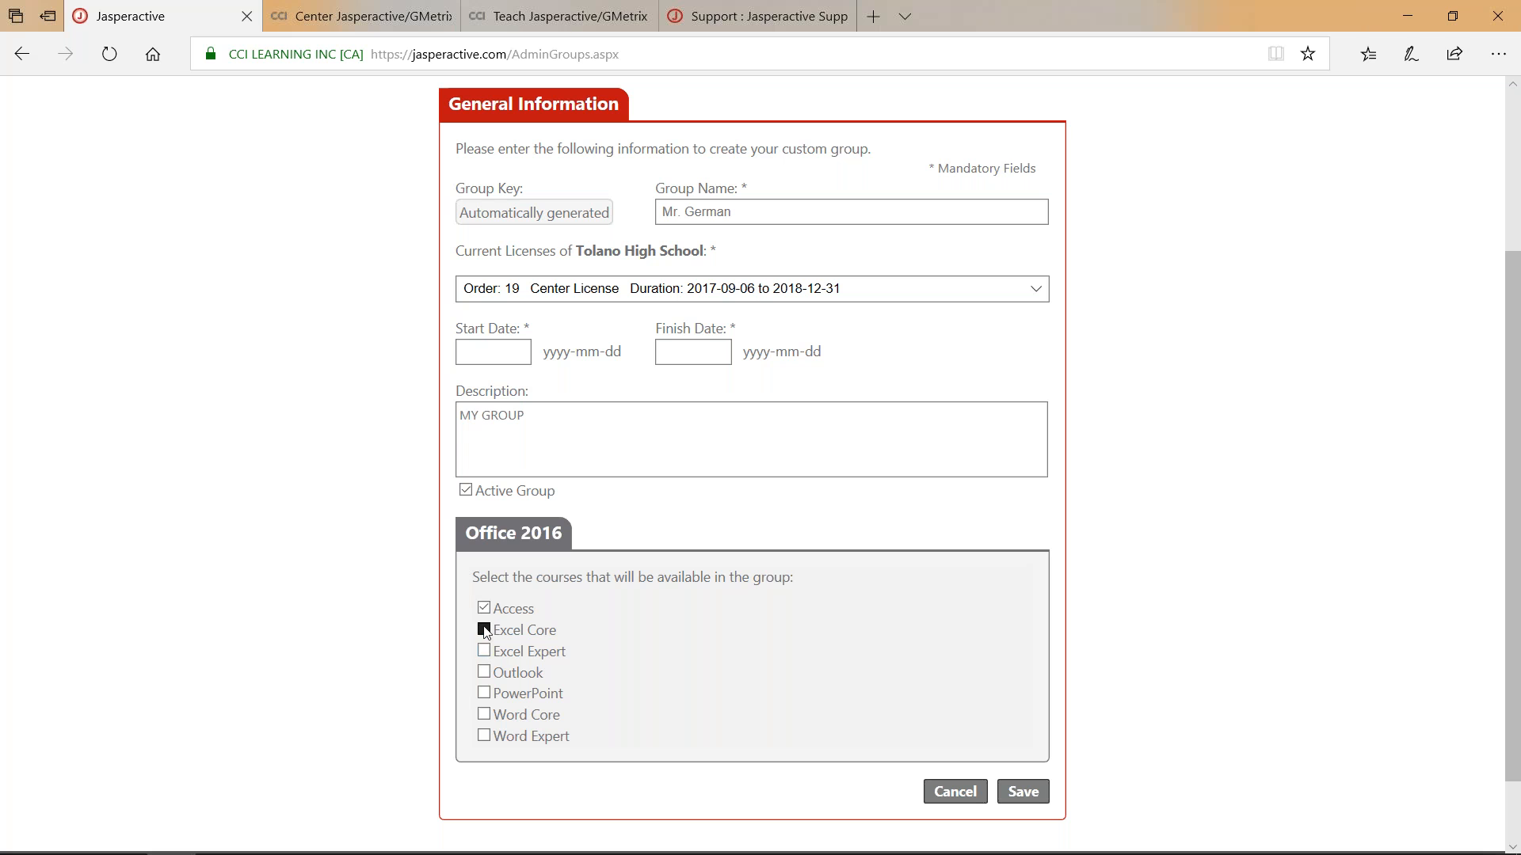
pyautogui.click(484, 673)
pyautogui.click(484, 695)
pyautogui.click(484, 735)
pyautogui.click(485, 715)
# Cancel the unsaved new group and list the existing active groups.
pyautogui.click(957, 792)
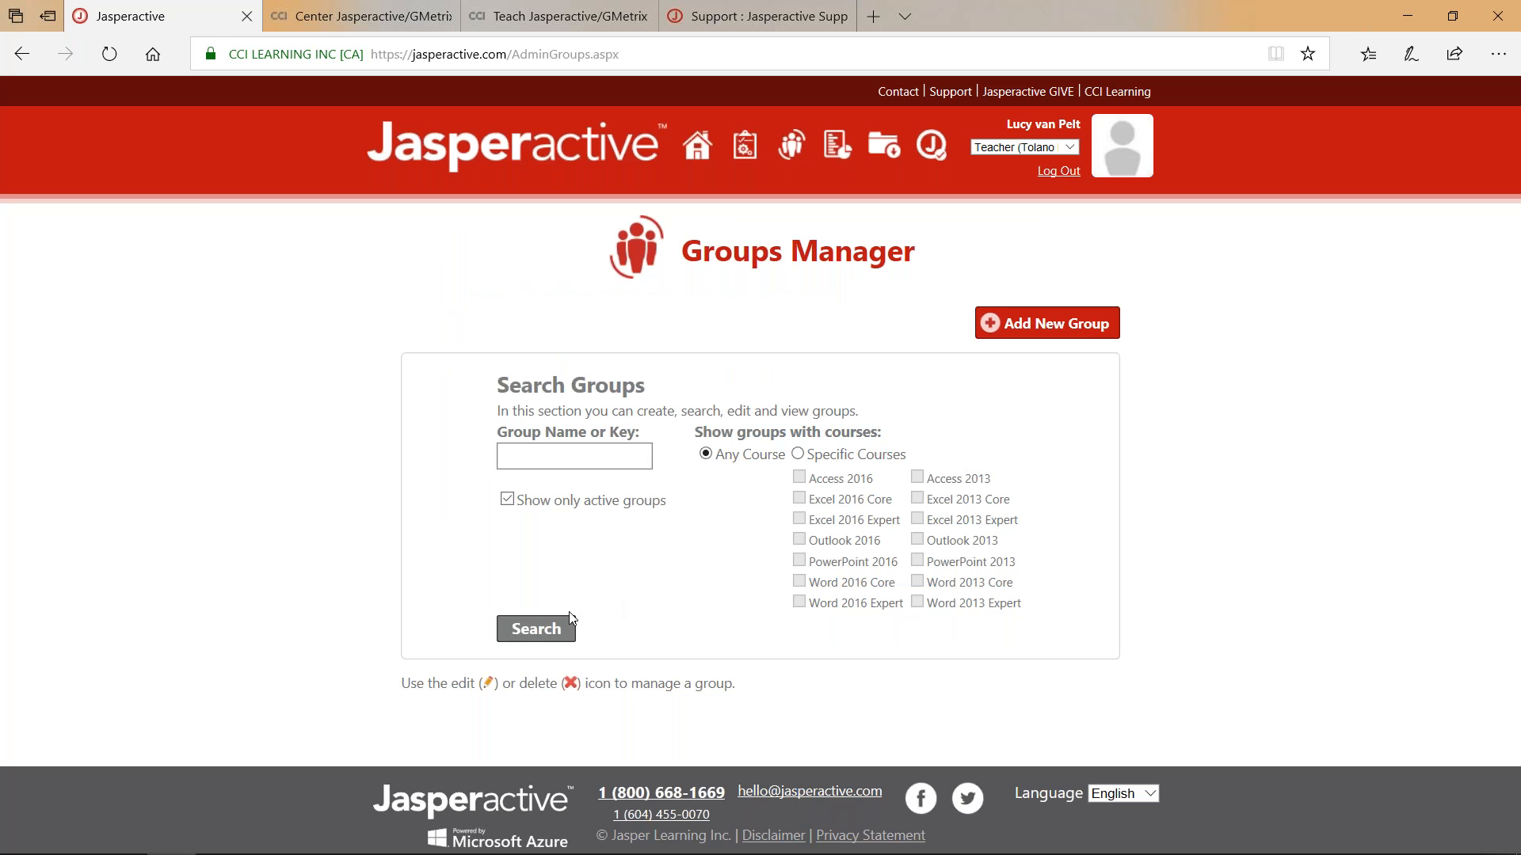
pyautogui.click(545, 639)
pyautogui.scroll(-3, 367, 652)
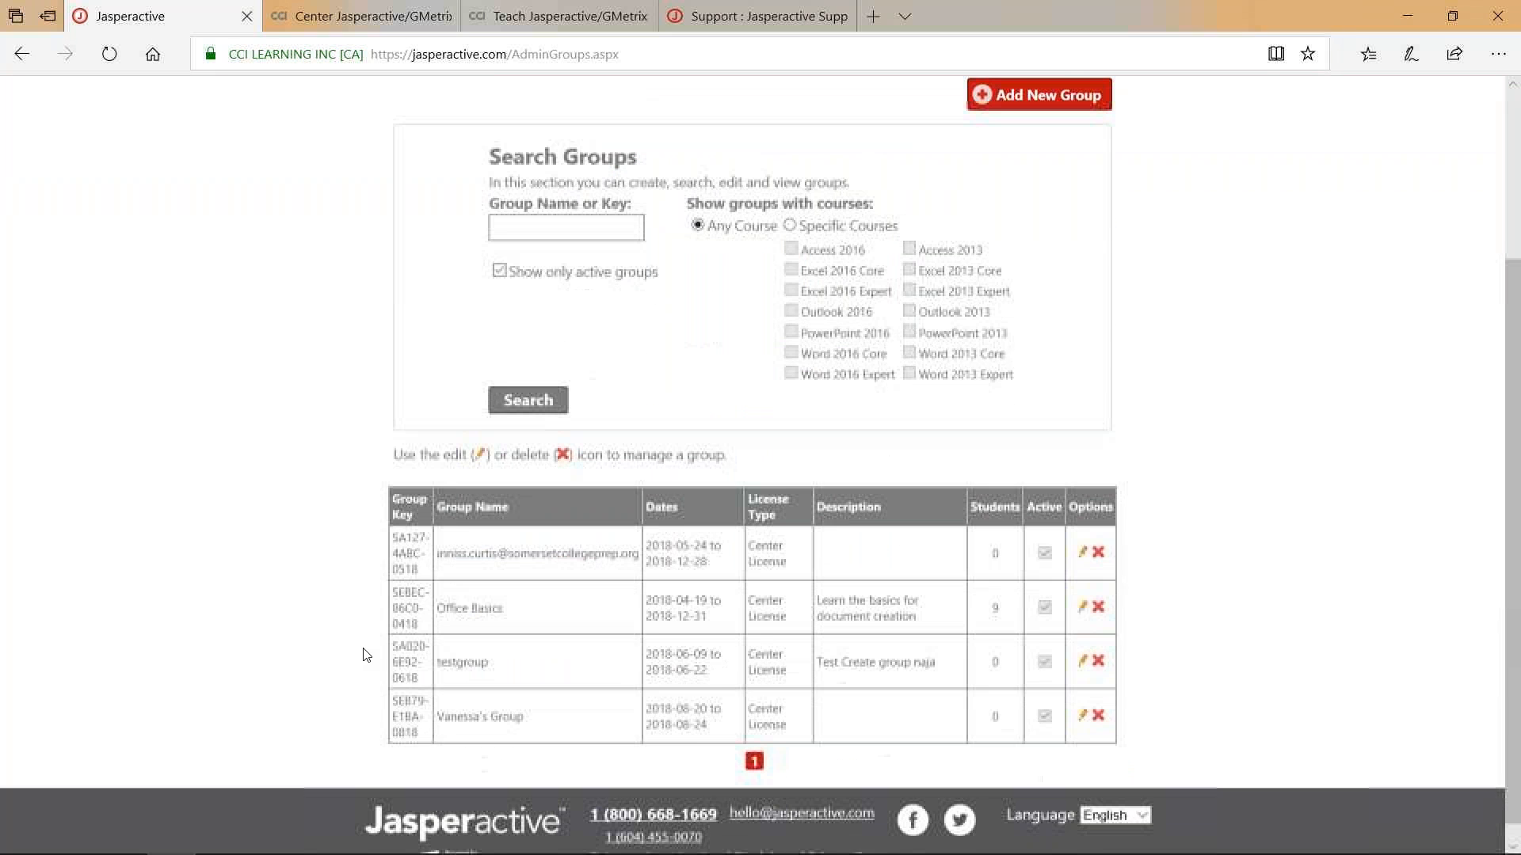
# Open the Office Basics group and scroll through its settings and courses.
pyautogui.click(1084, 603)
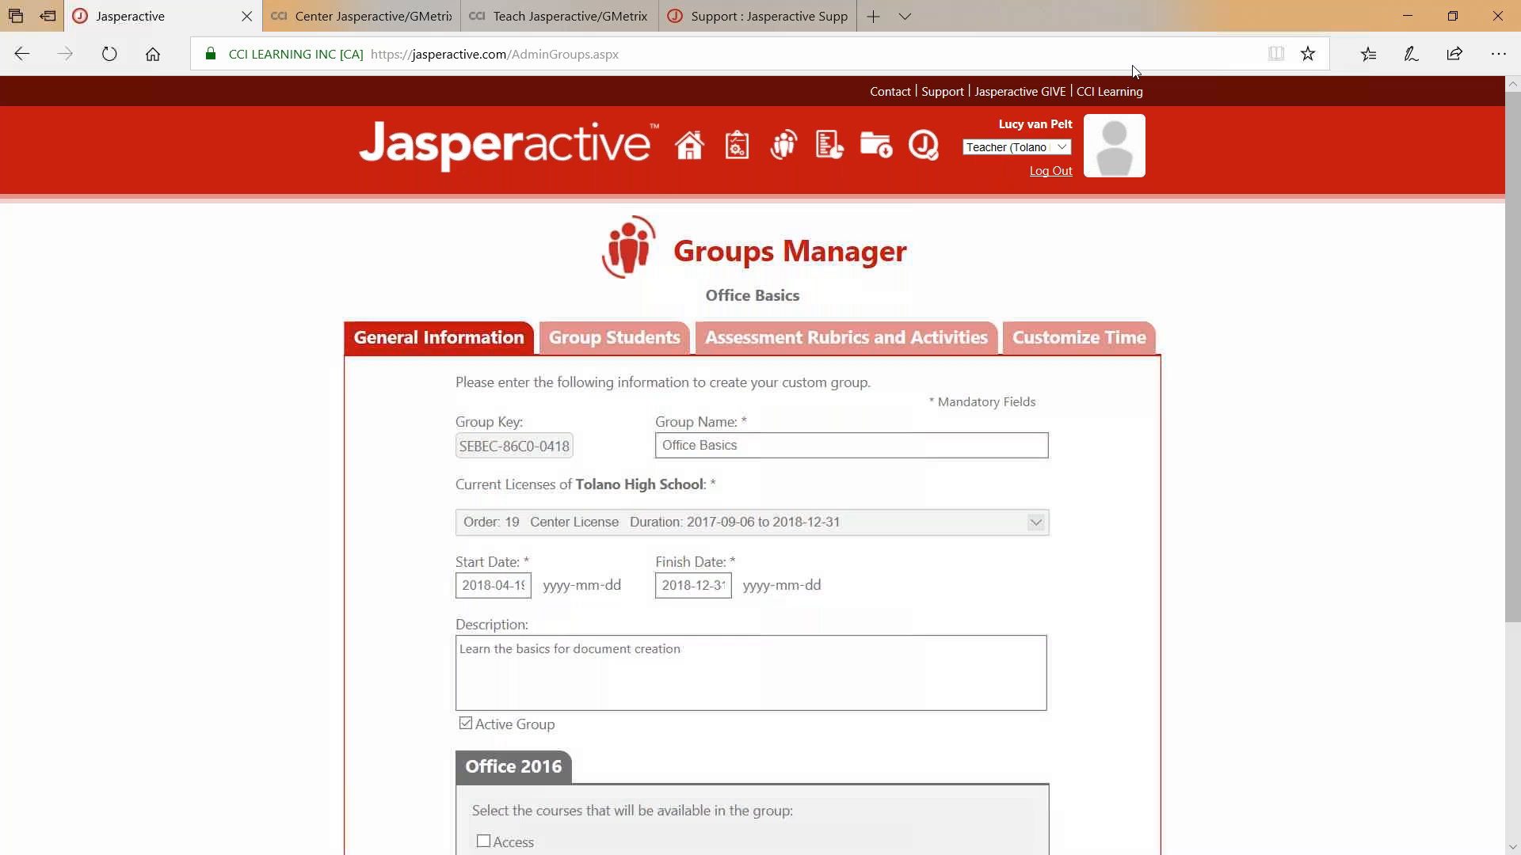
pyautogui.scroll(-2, 421, 449)
pyautogui.scroll(-2, 422, 449)
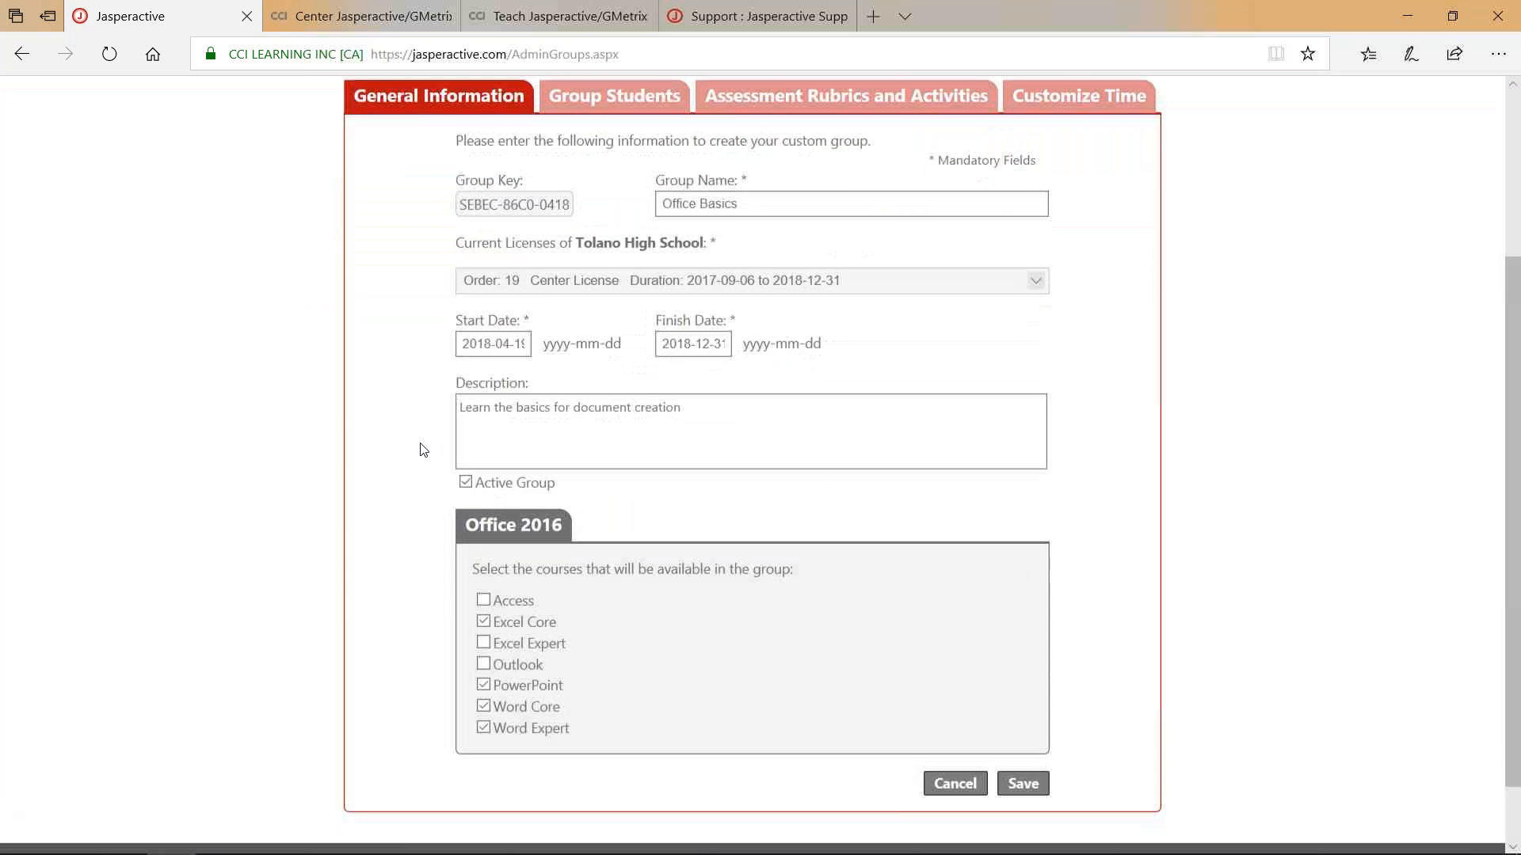
pyautogui.scroll(4, 421, 449)
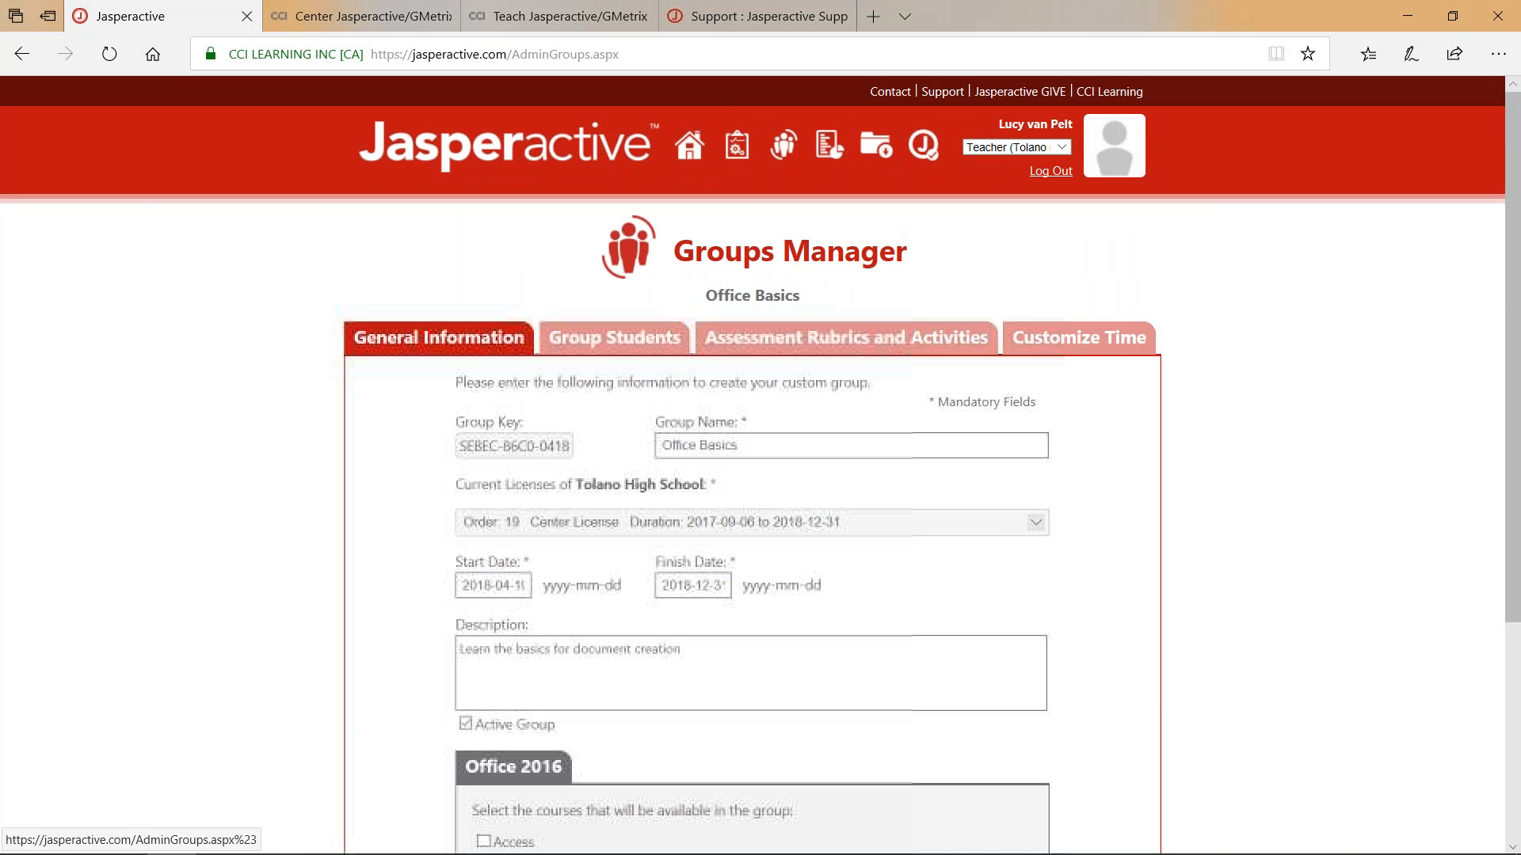
# Go from the Office Basics group page back to the Tolano High School Teacher Panel.
pyautogui.click(688, 147)
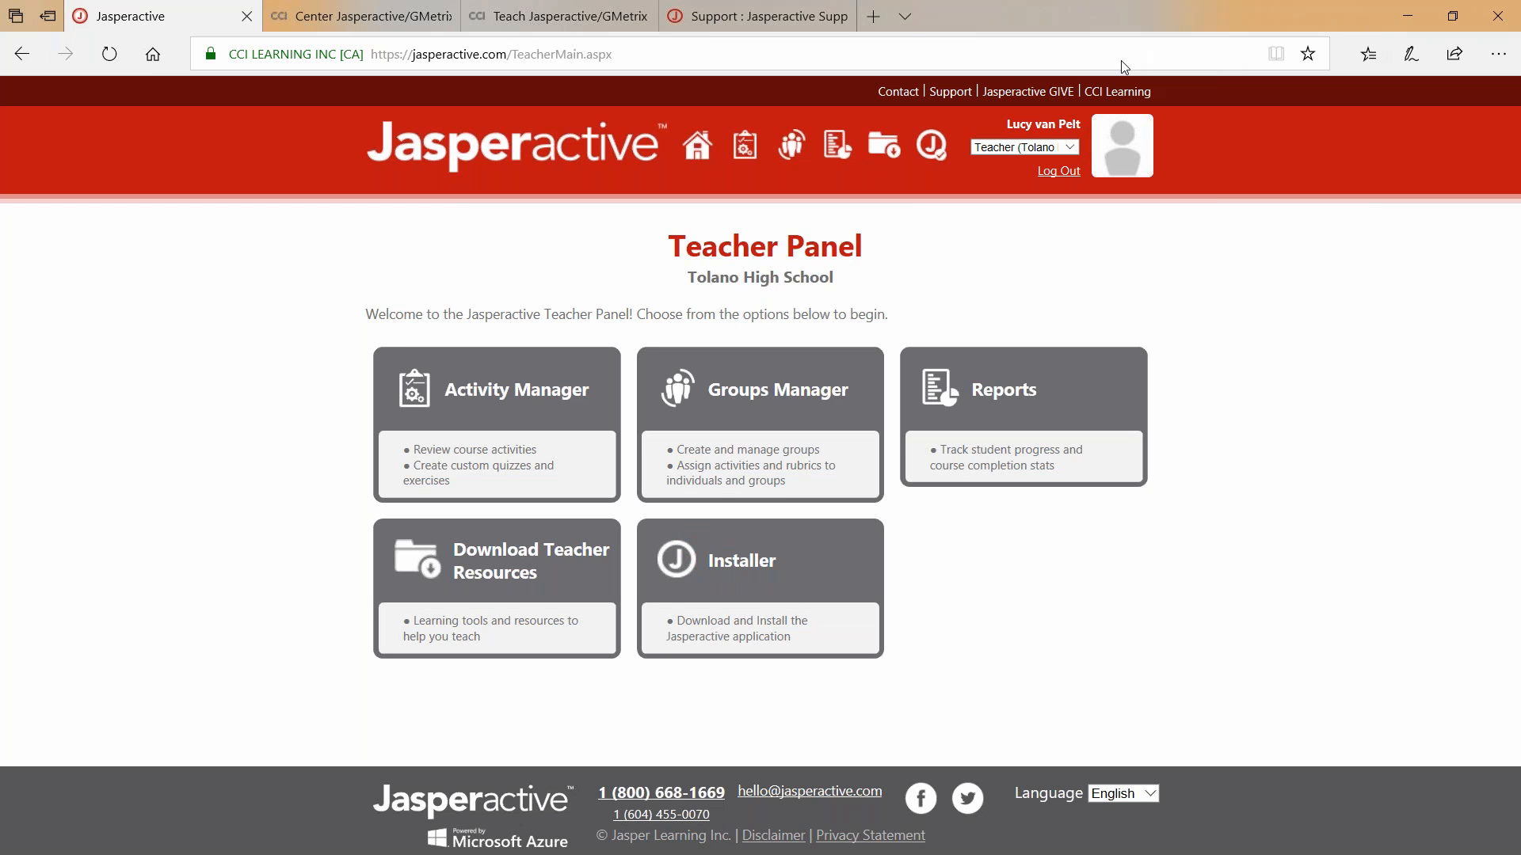
pyautogui.click(754, 565)
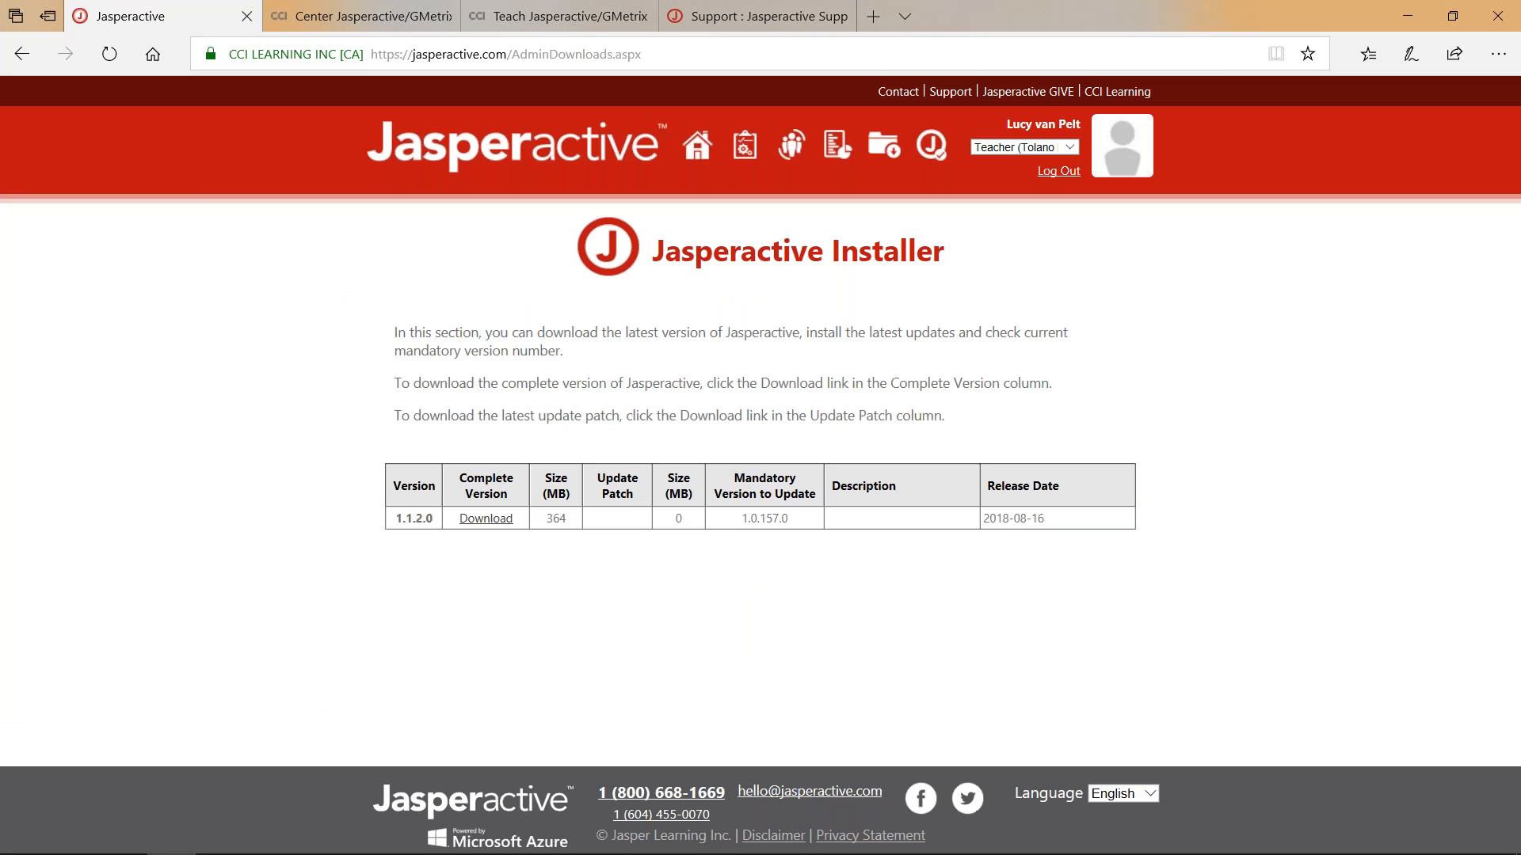
pyautogui.rightClick(487, 517)
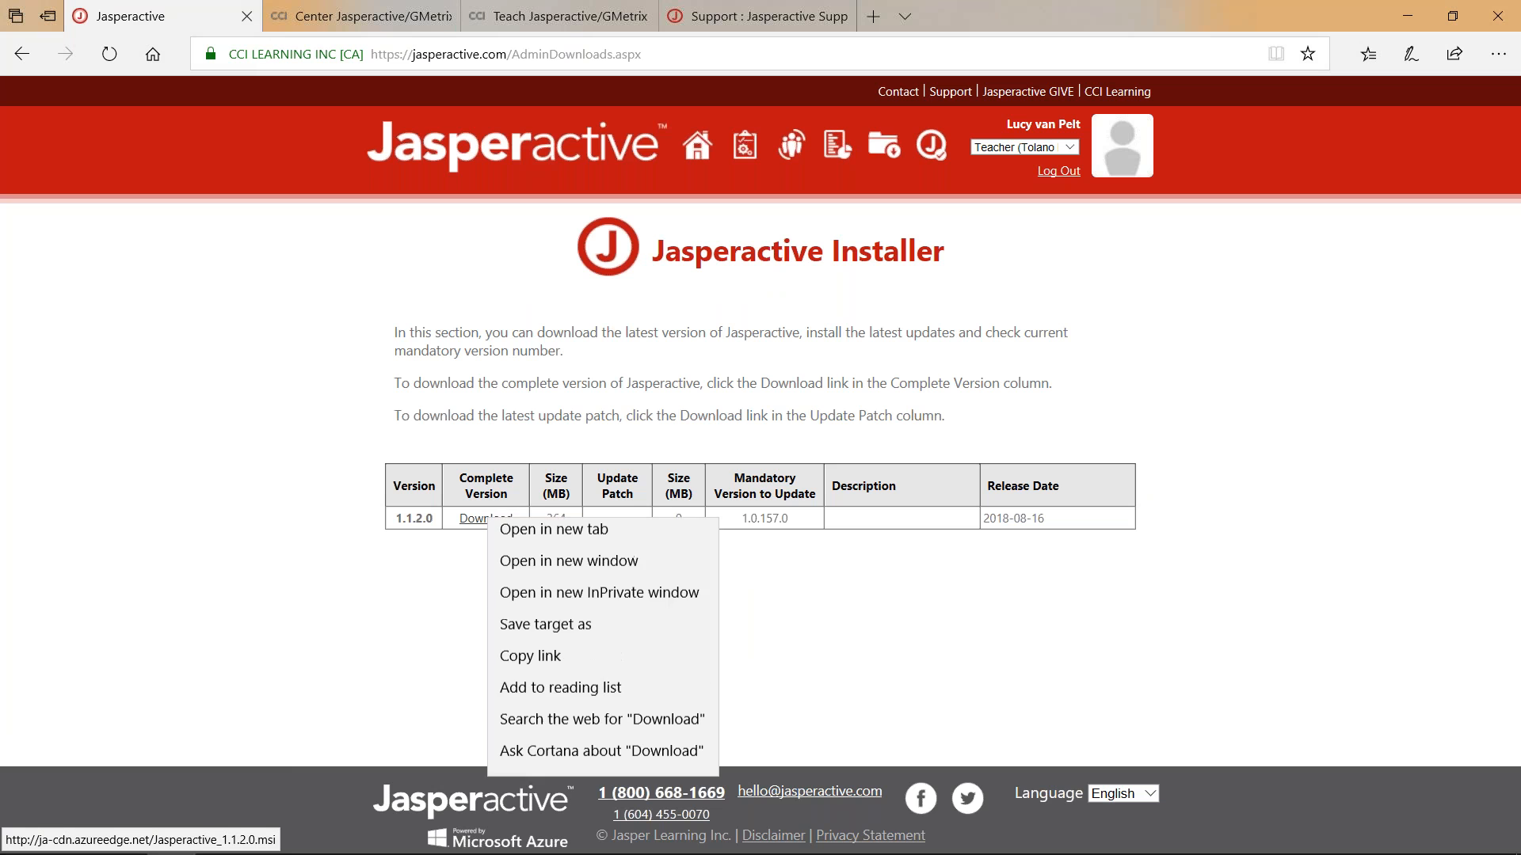
pyautogui.click(401, 628)
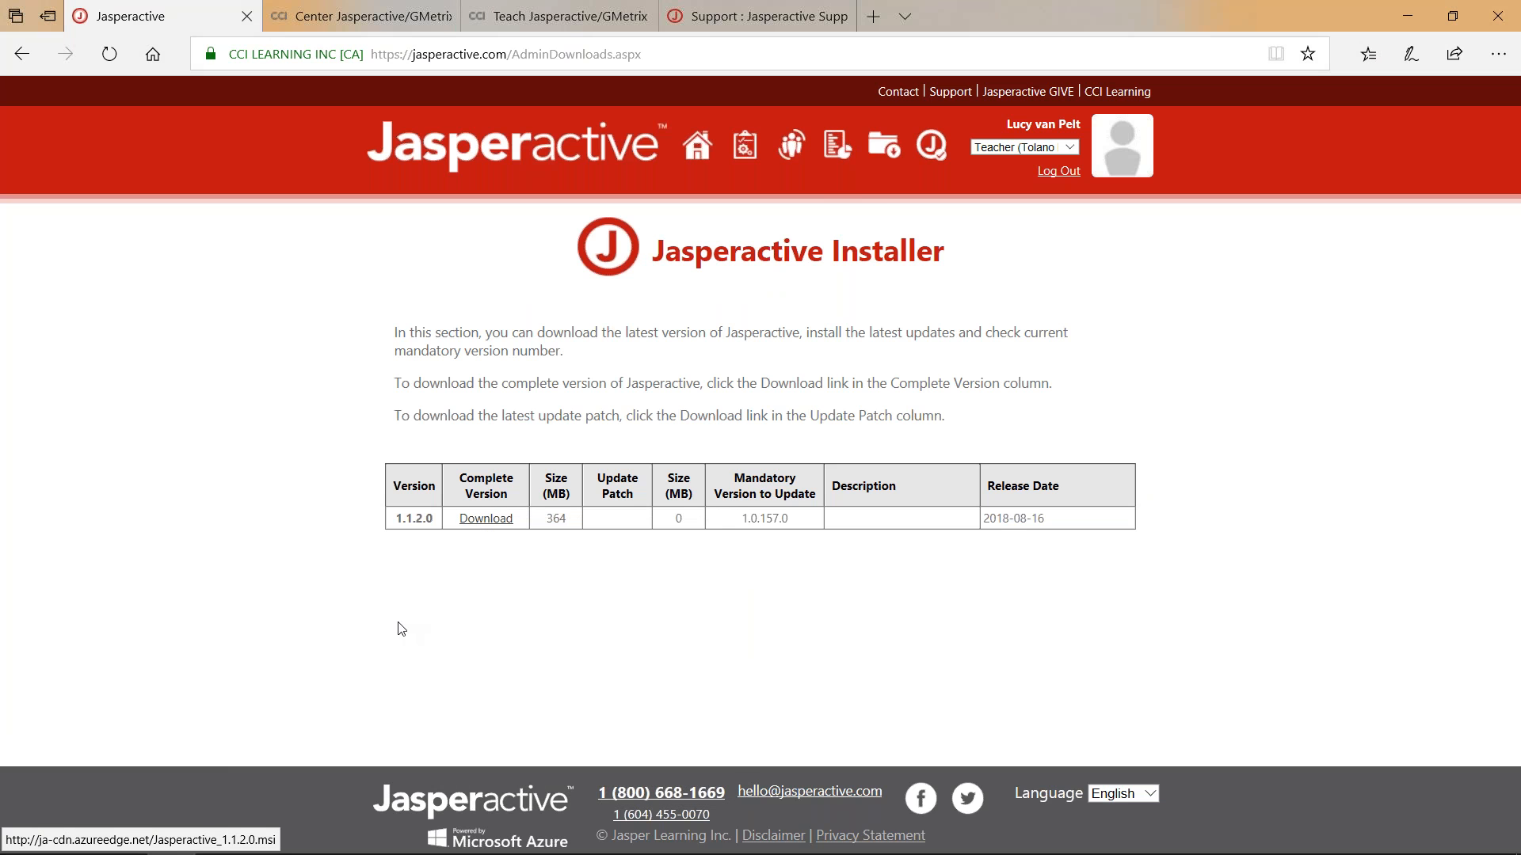
pyautogui.click(698, 147)
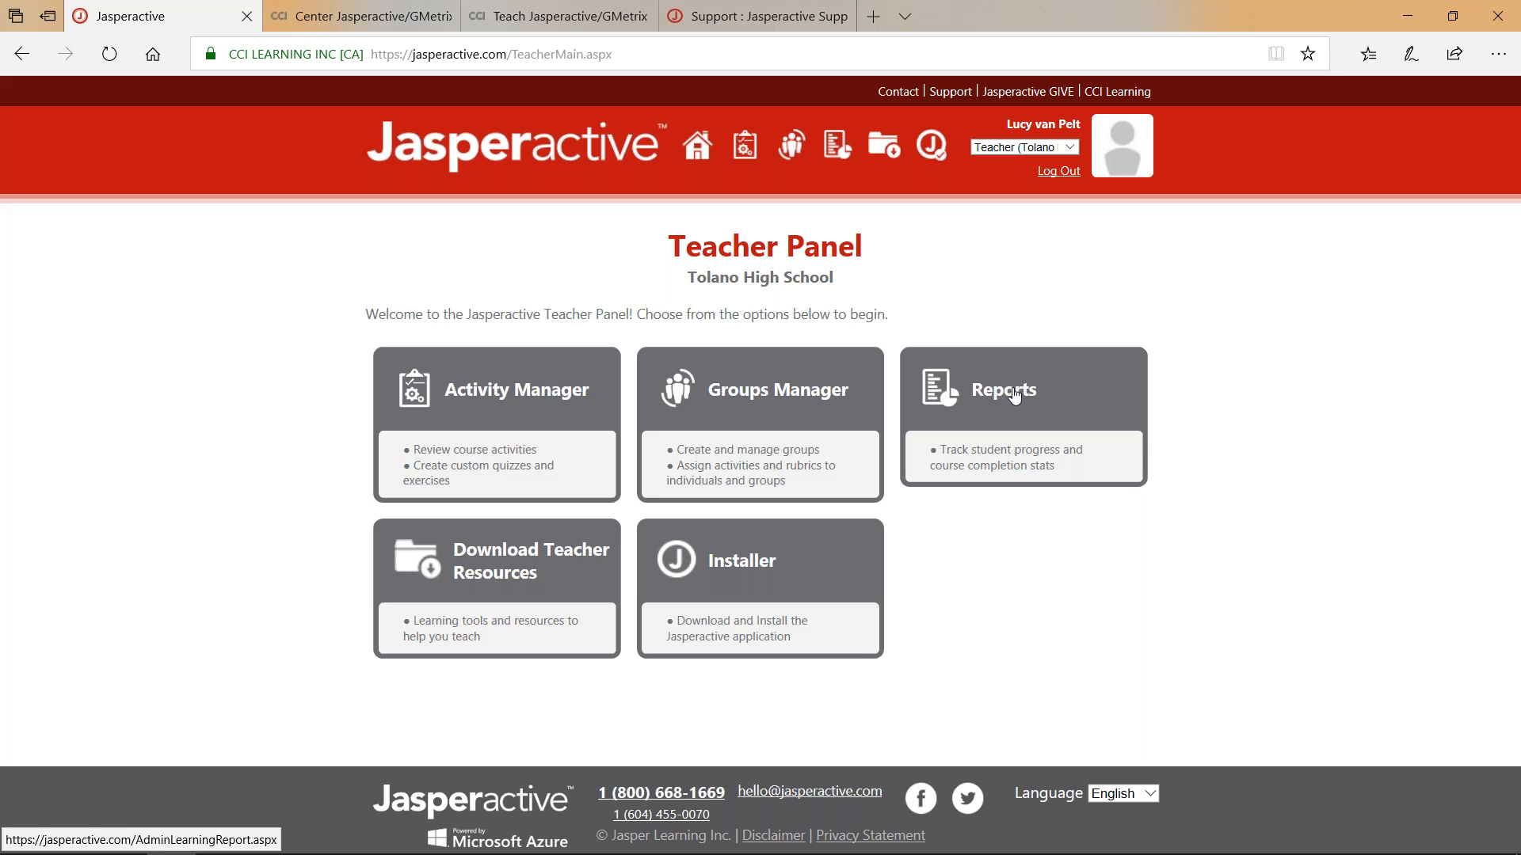
# Log out, then sign in with another user's e-mail address and password.
pyautogui.click(1054, 172)
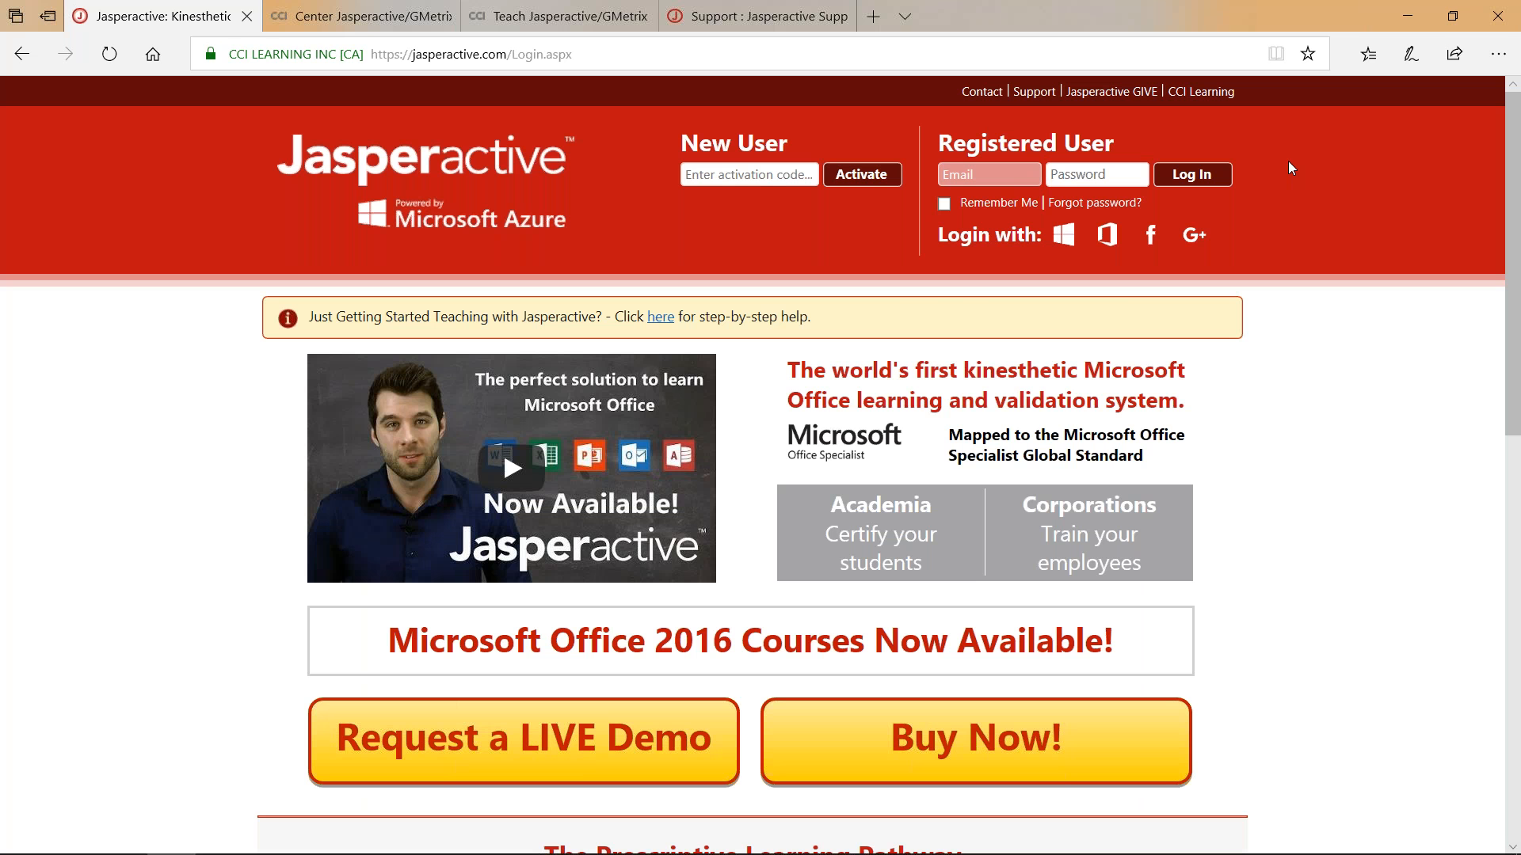
pyautogui.press('Tab')
pyautogui.write('••••••')
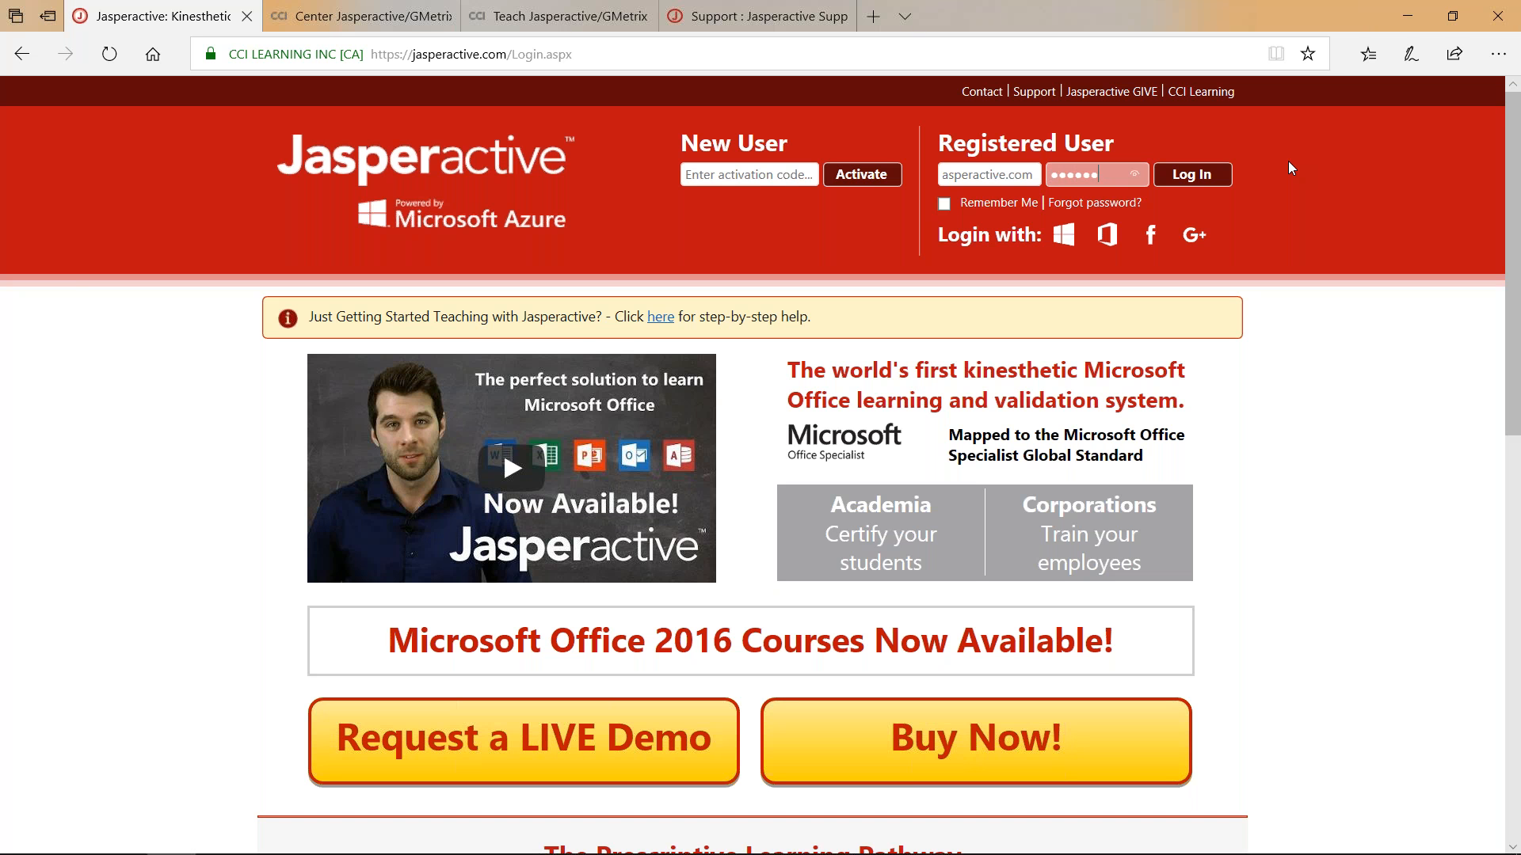
pyautogui.write('•••')
pyautogui.press('Return')
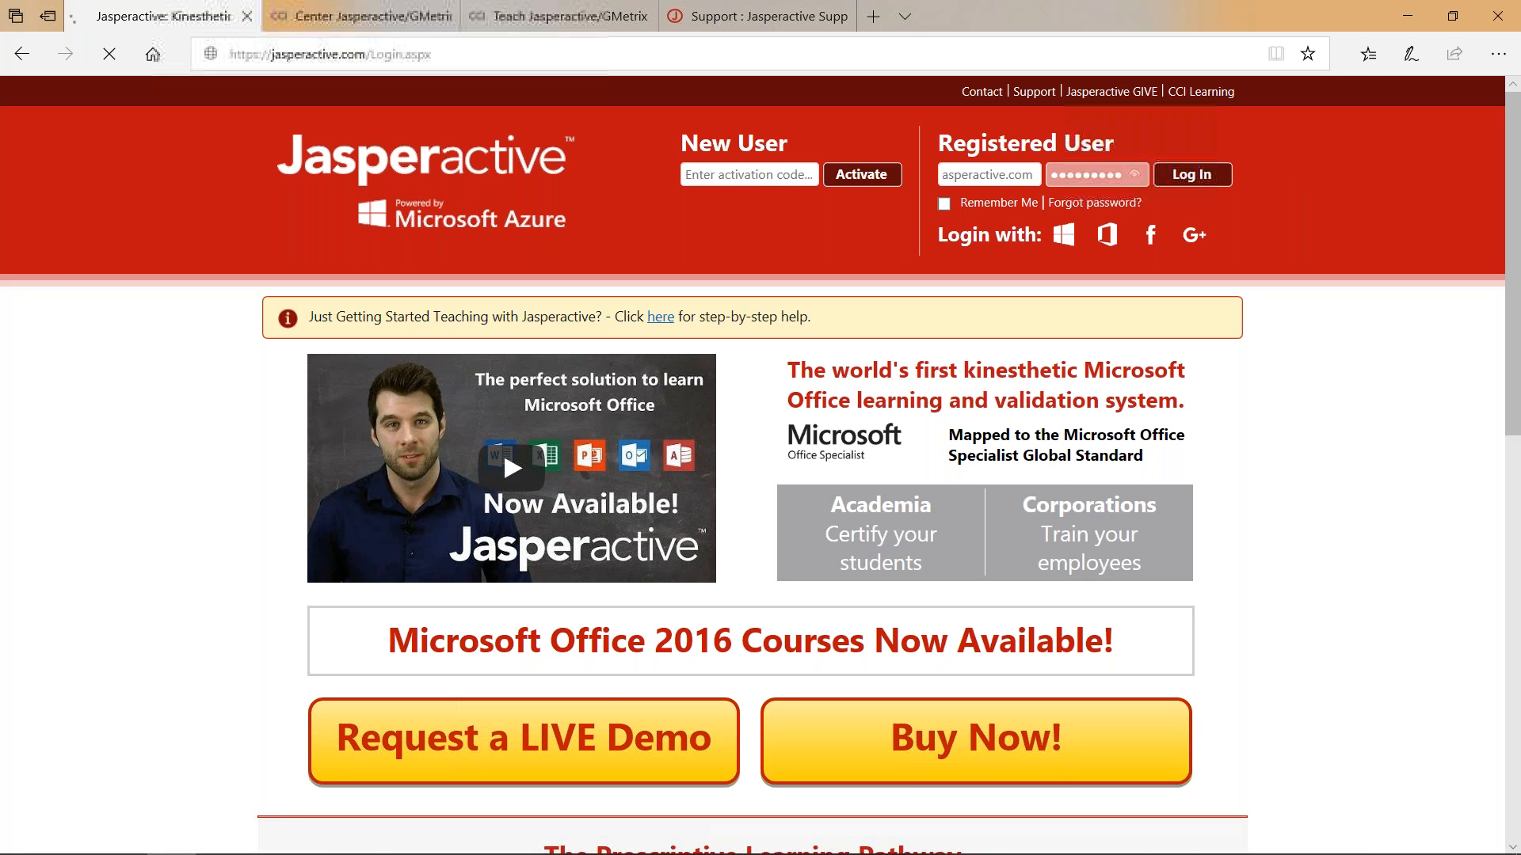